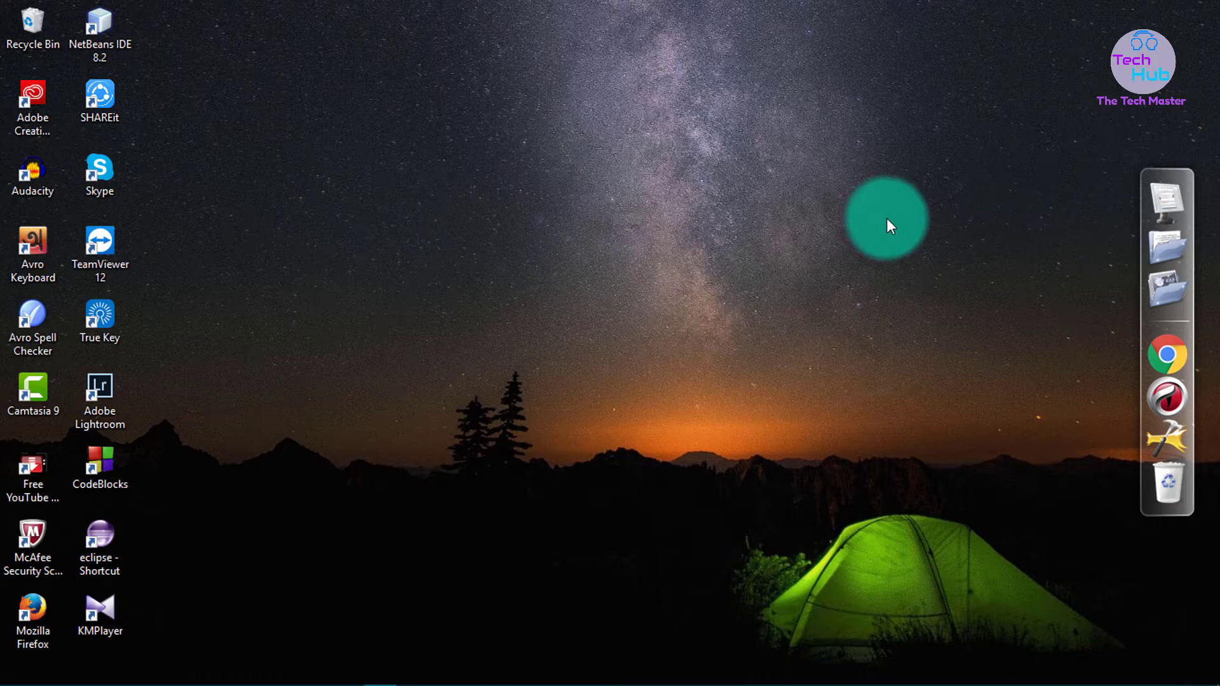
Go to This PC > Local Disk (D:) and open Code For Hide.txt in Notepad
click(1170, 193)
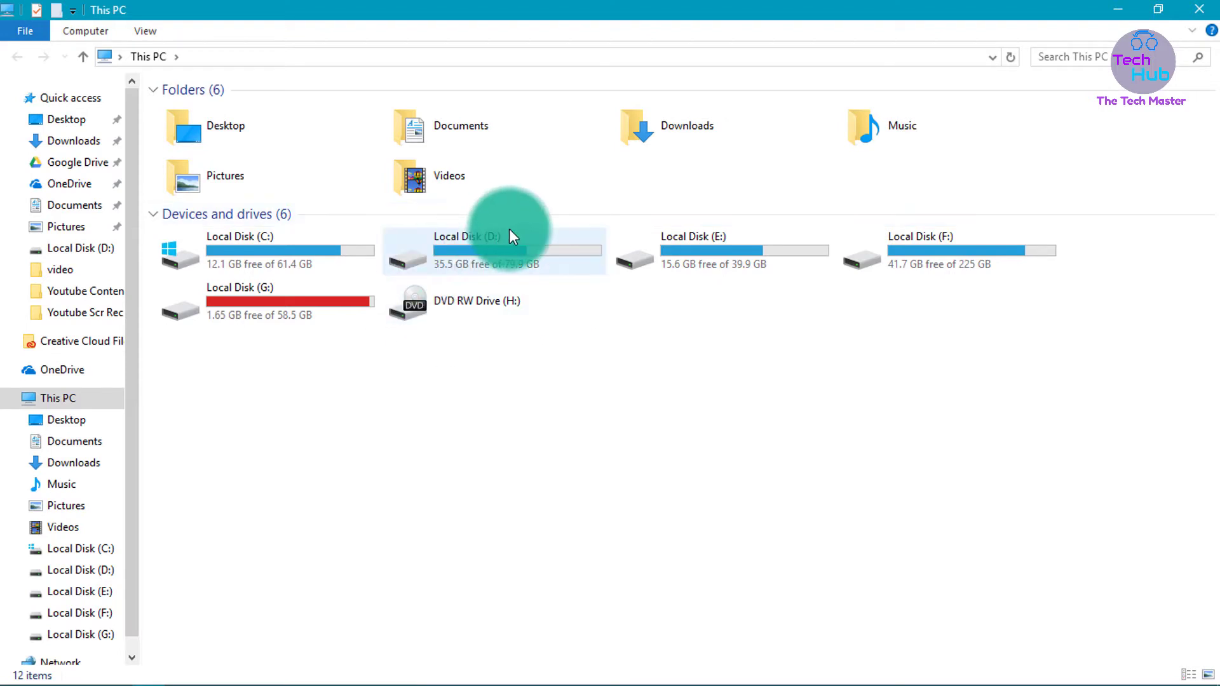
double_click(486, 251)
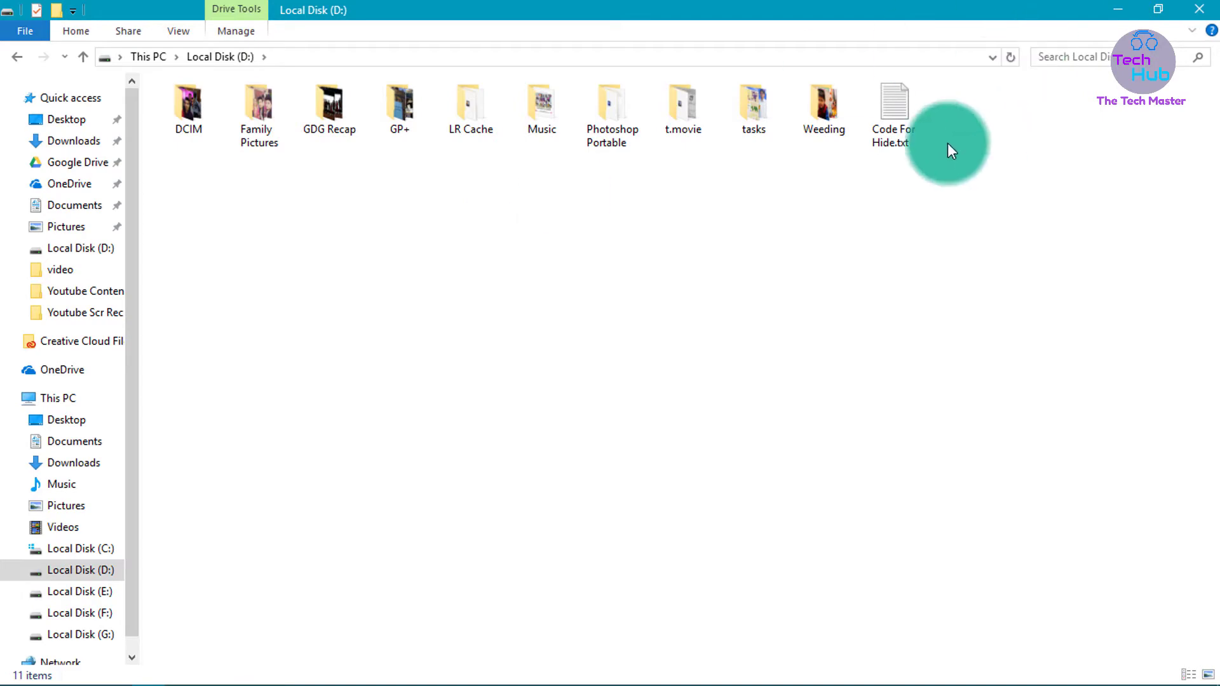
double_click(882, 113)
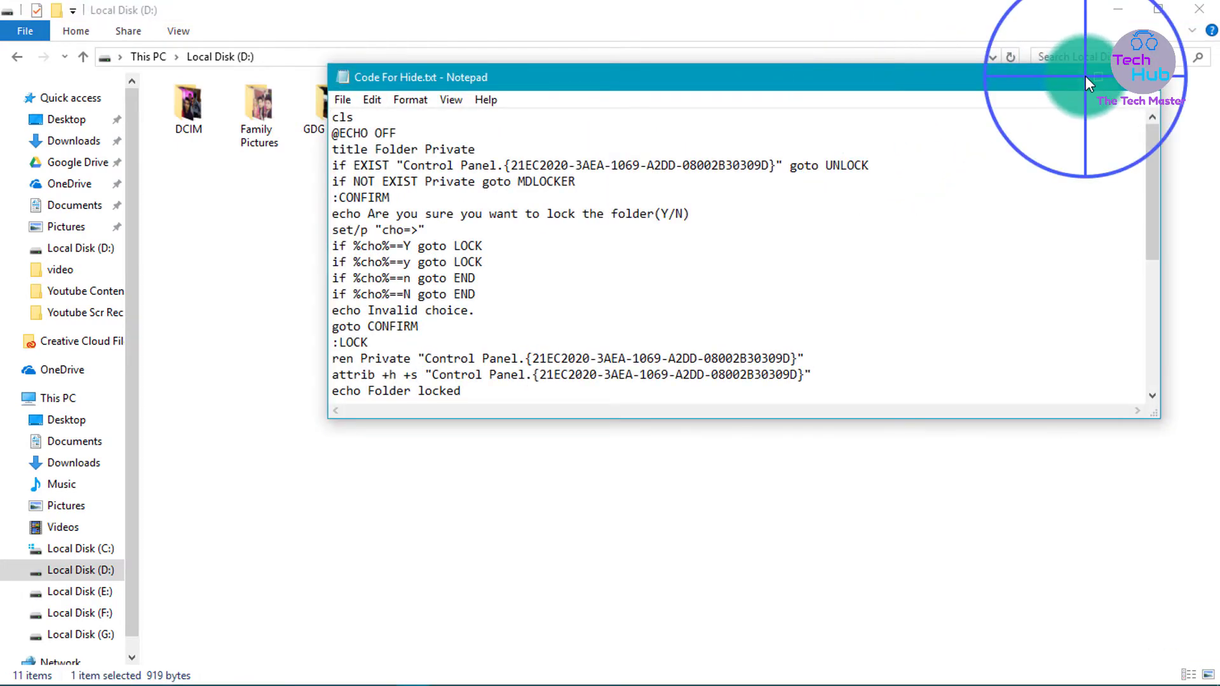
Note the script's unlock password, copy the whole folder-locker script, and close Notepad
click(1085, 75)
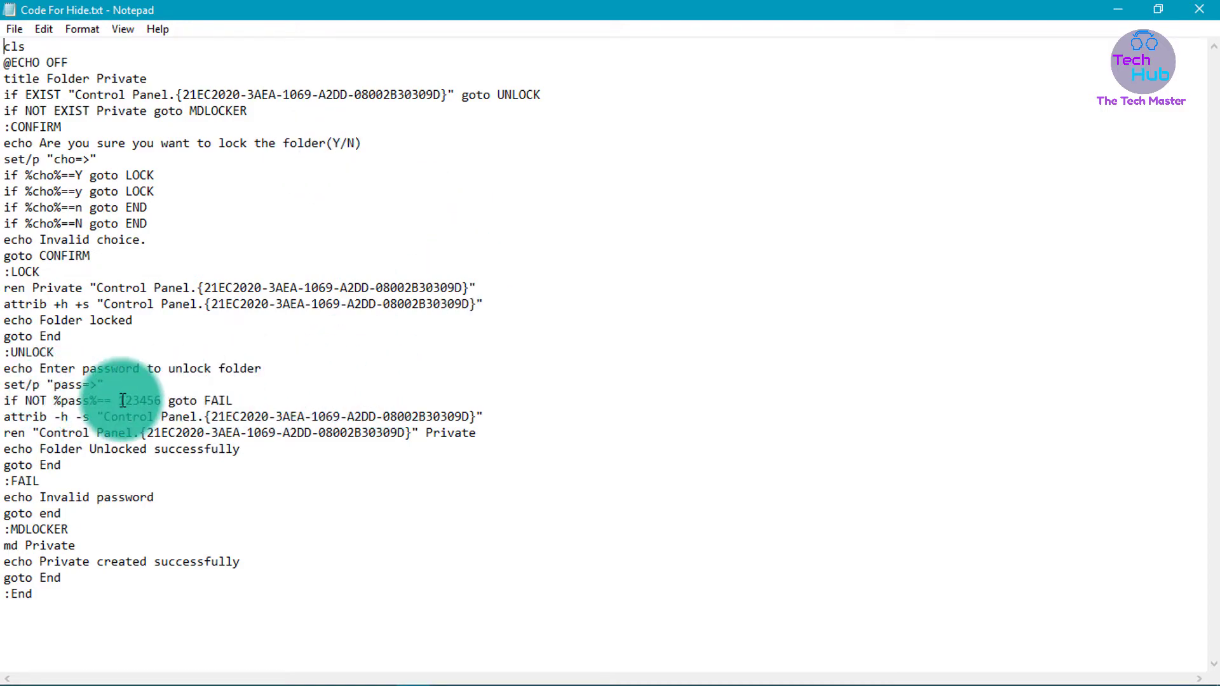
drag(118, 401, 151, 402)
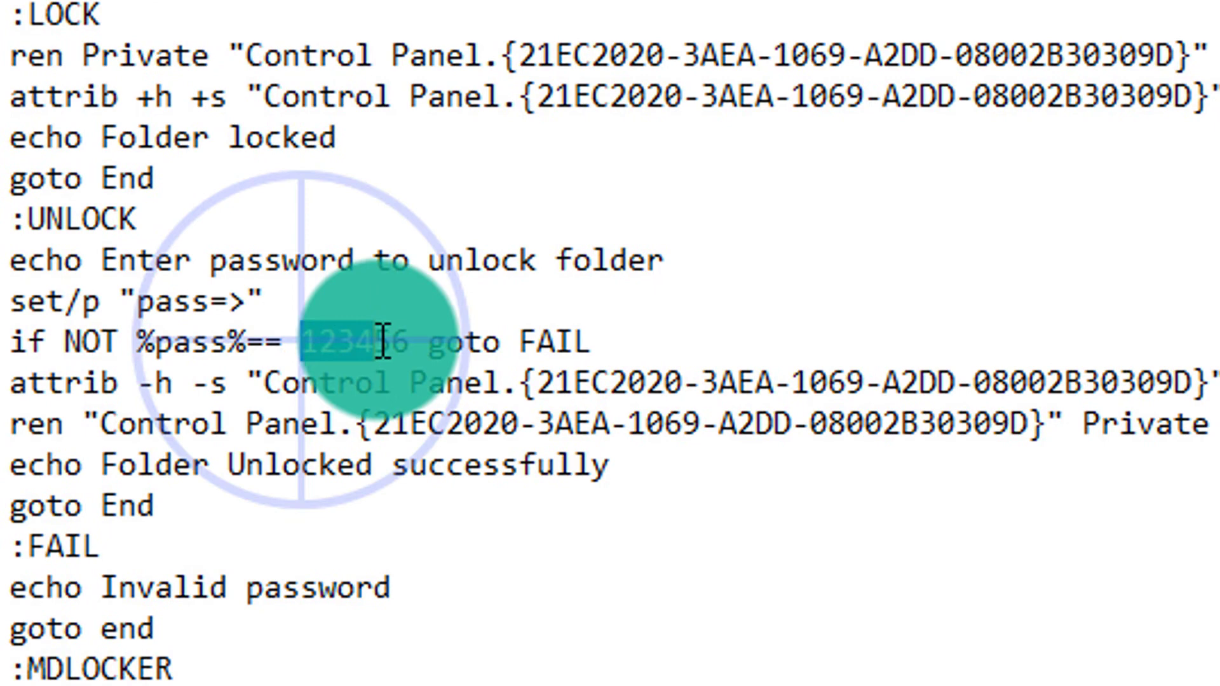
drag(383, 342, 408, 343)
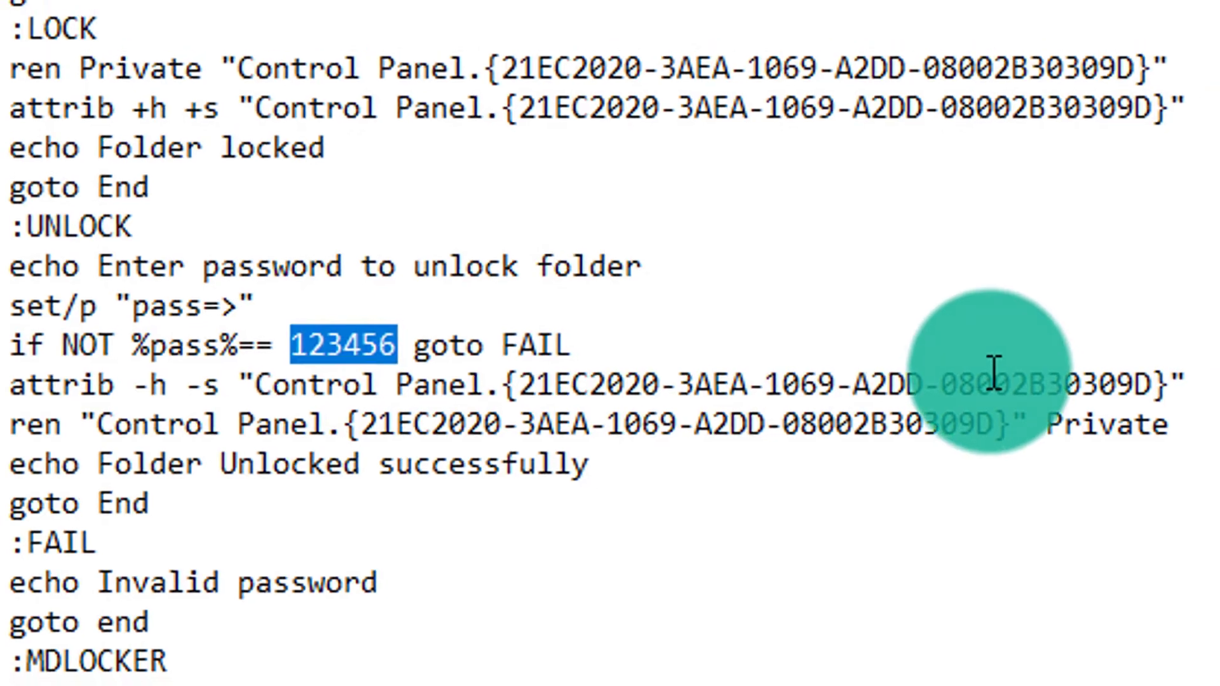
click(982, 414)
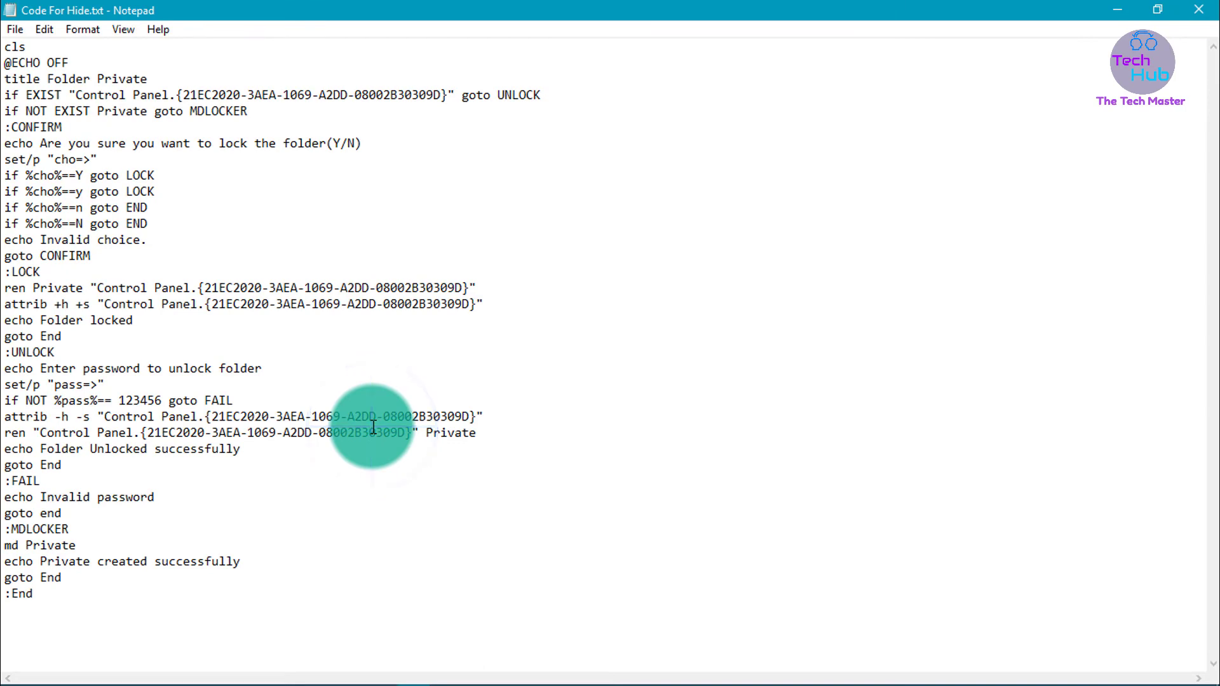
key(ctrl+a)
key(ctrl+c)
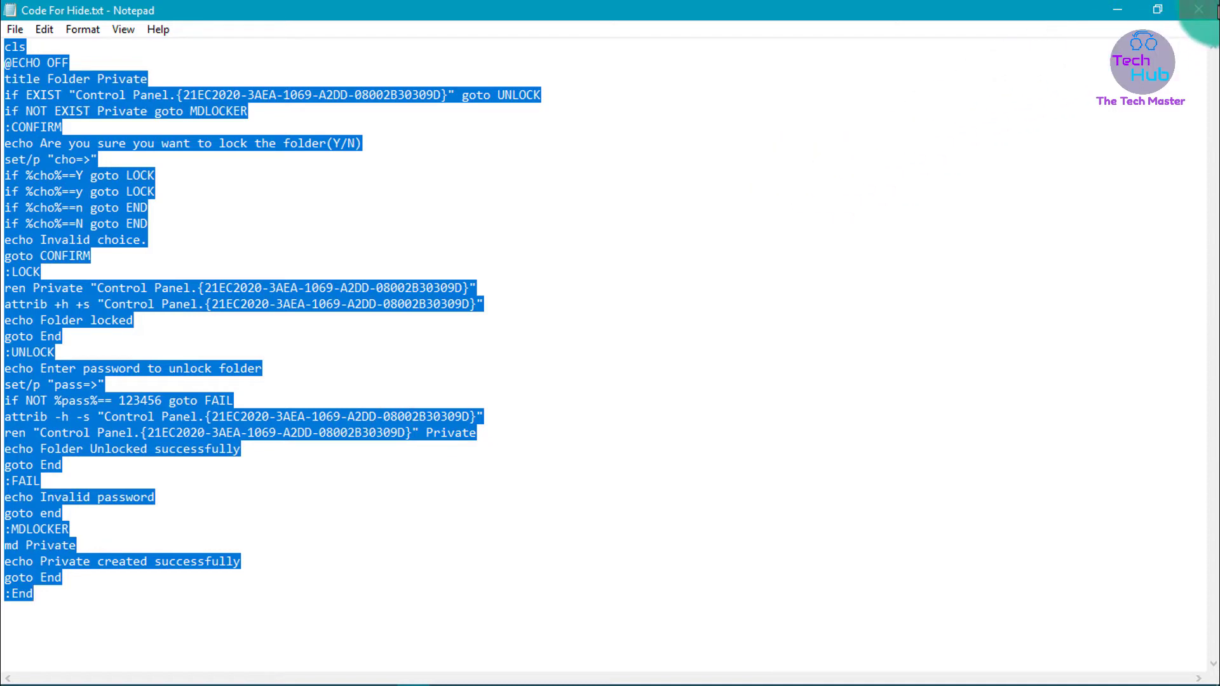
click(1210, 10)
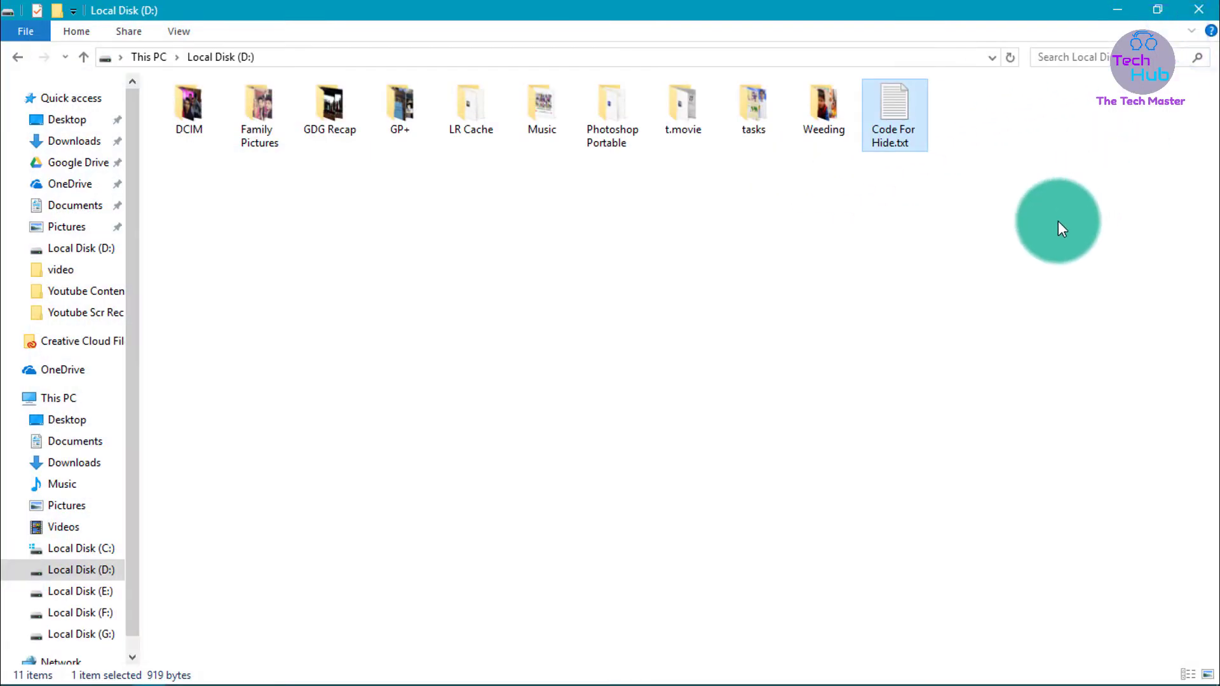
Create New Text Document.txt on D:, paste the copied script into it, and save
click(1058, 220)
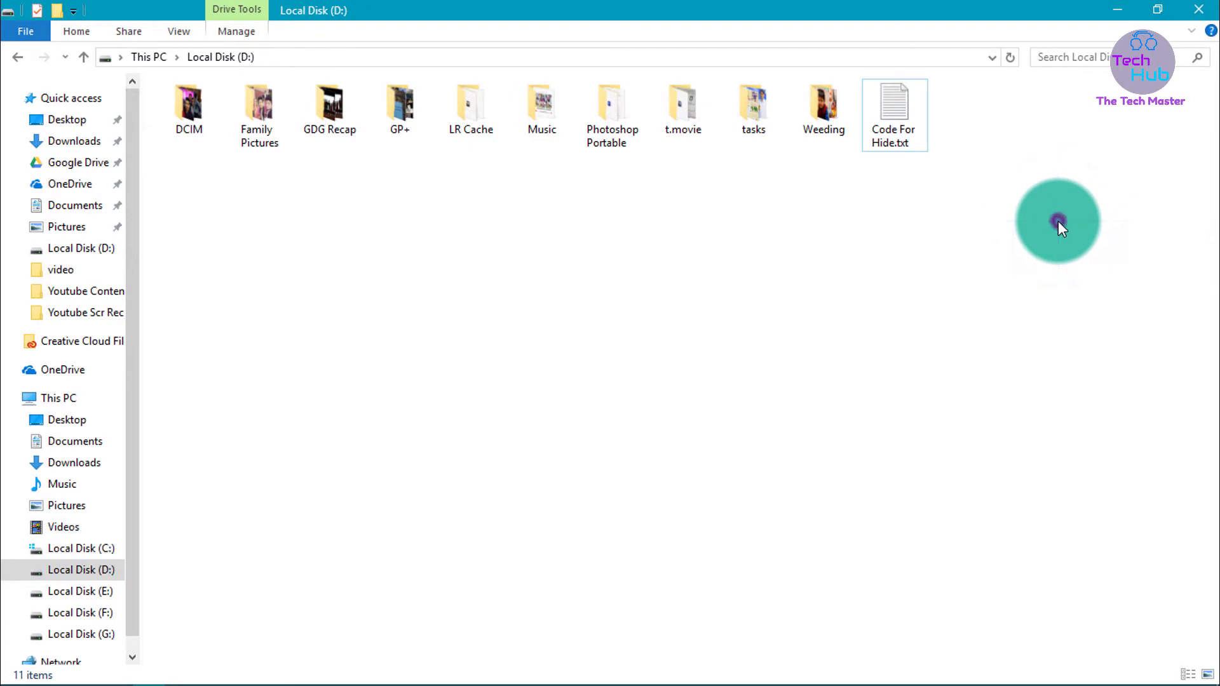
right_click(1058, 219)
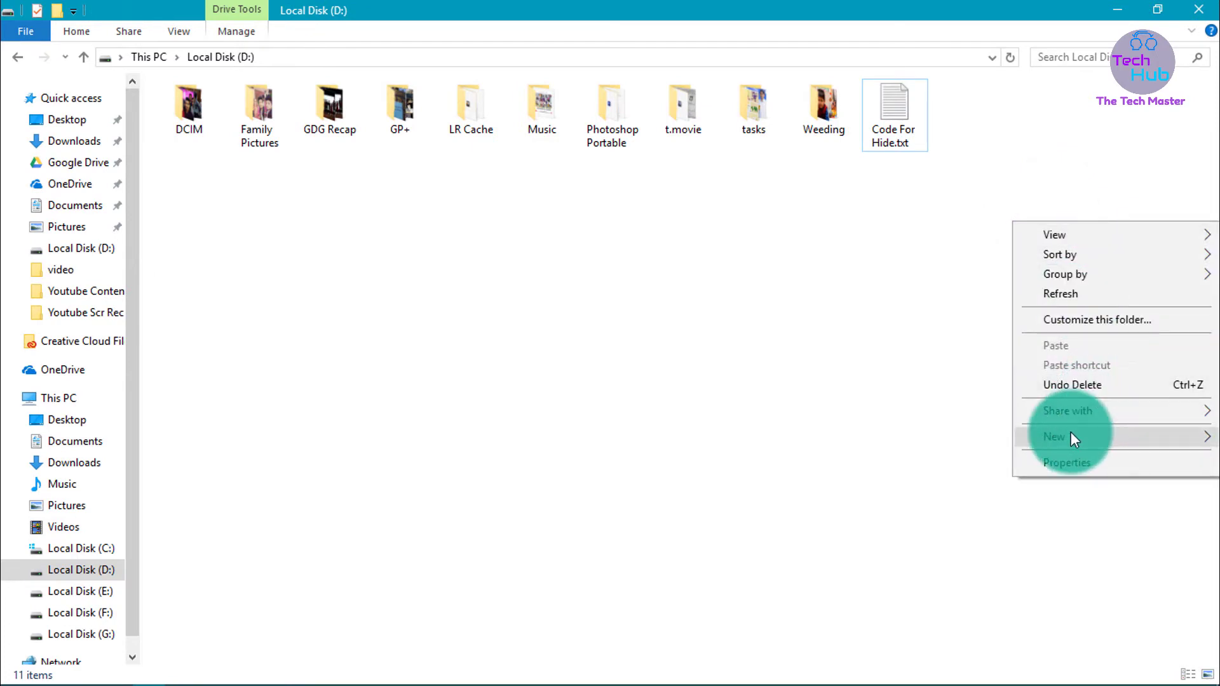
mouse_move(1070, 432)
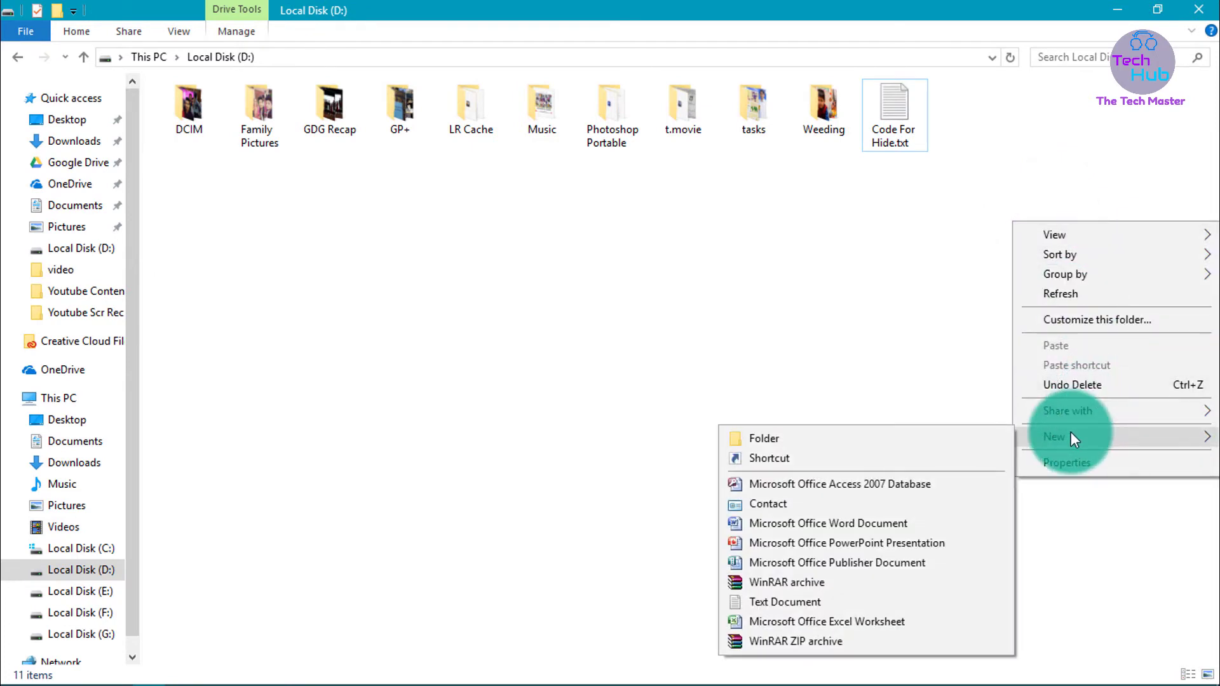
click(811, 597)
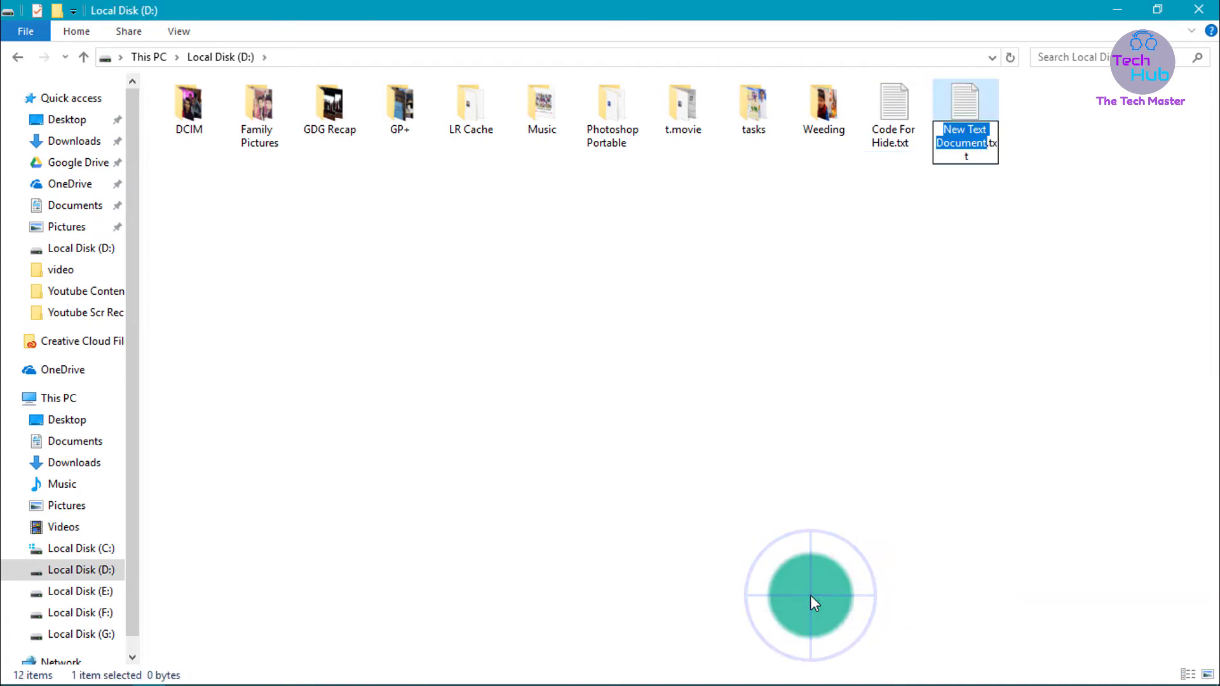
click(970, 114)
double_click(970, 115)
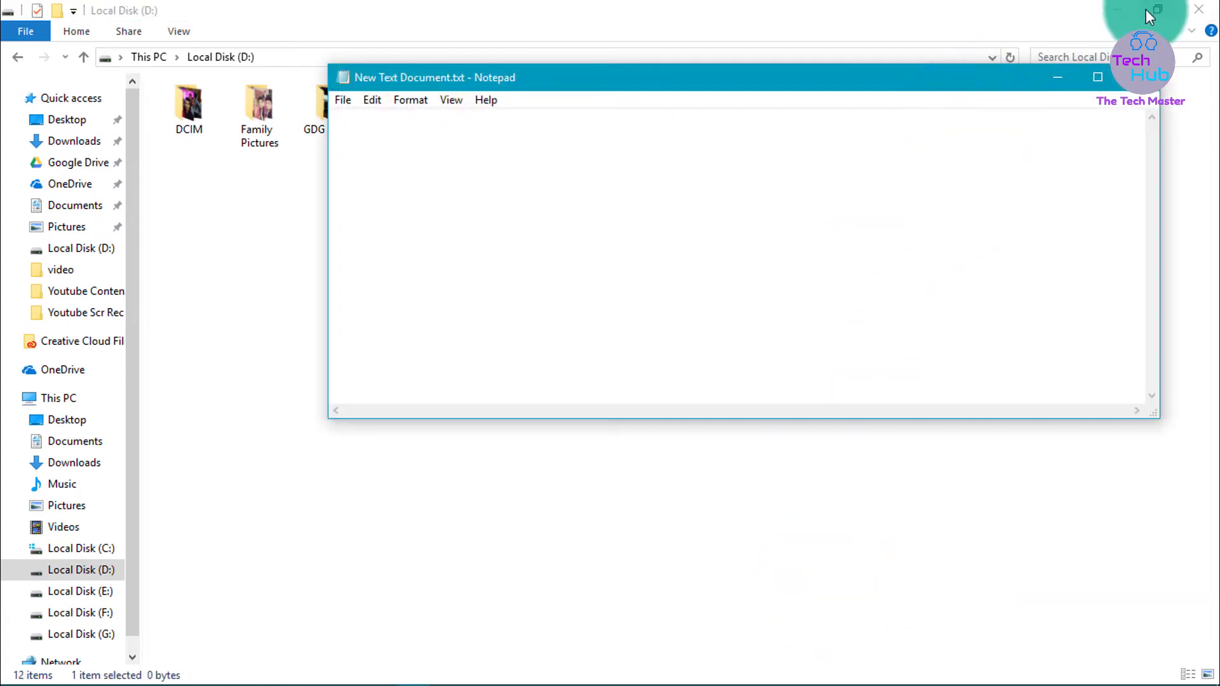
click(1098, 75)
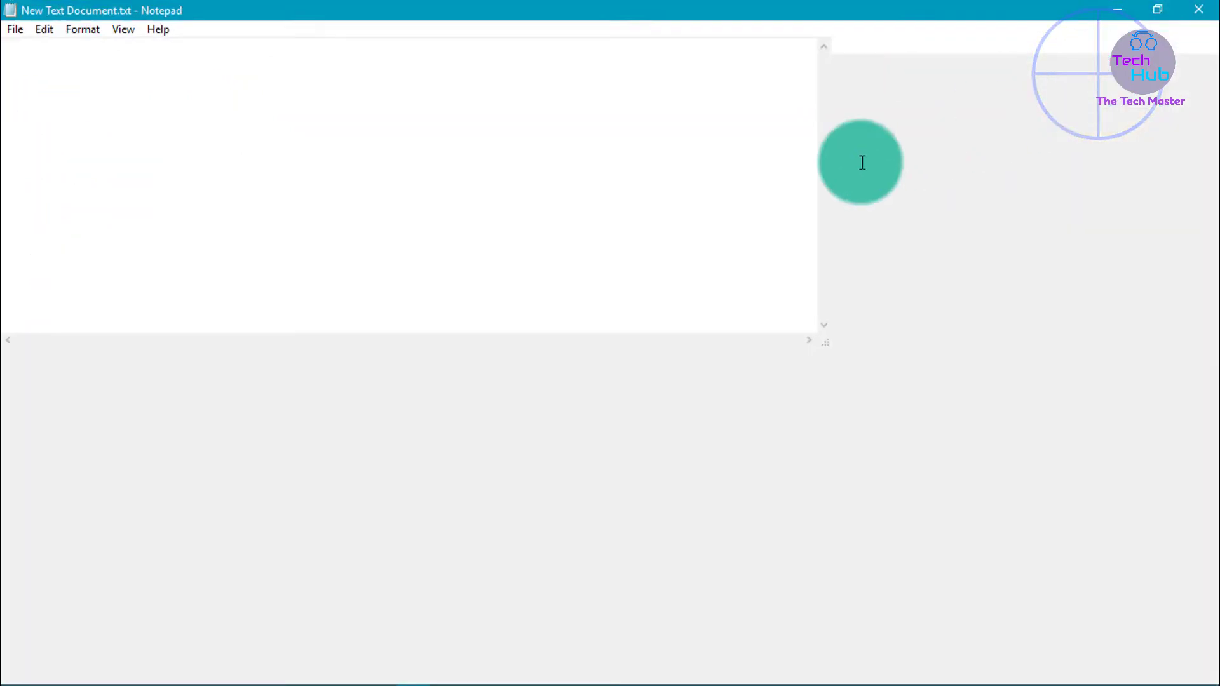
key(ctrl+v)
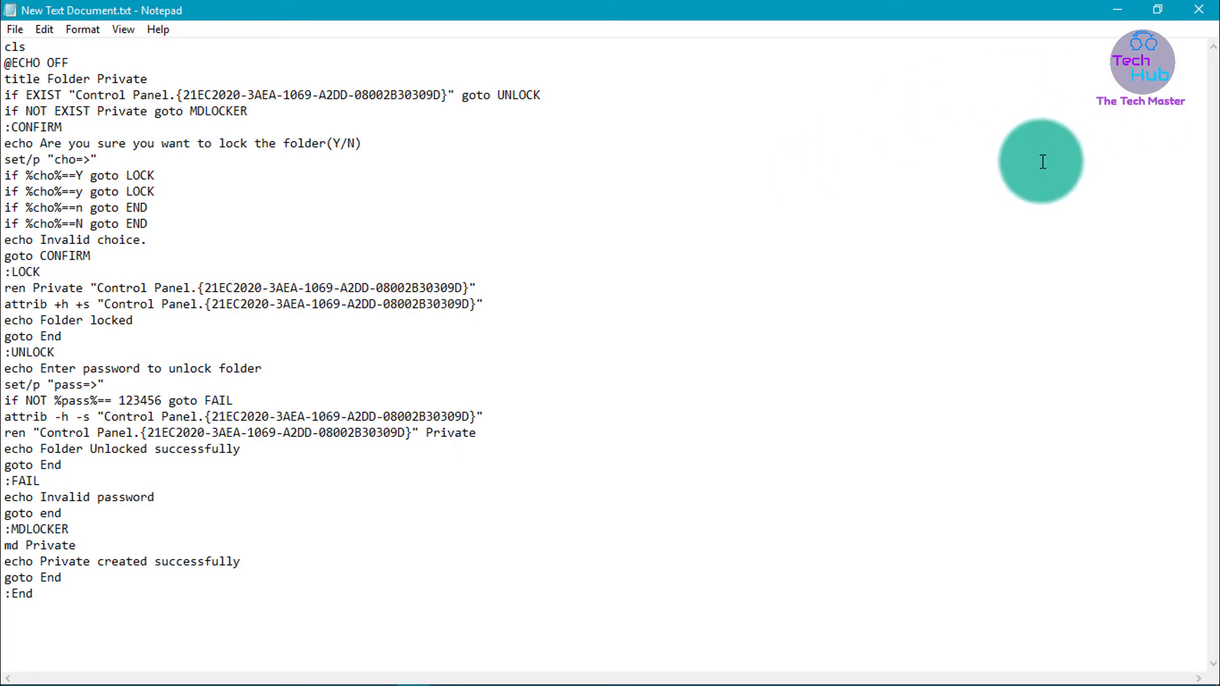
click(1200, 10)
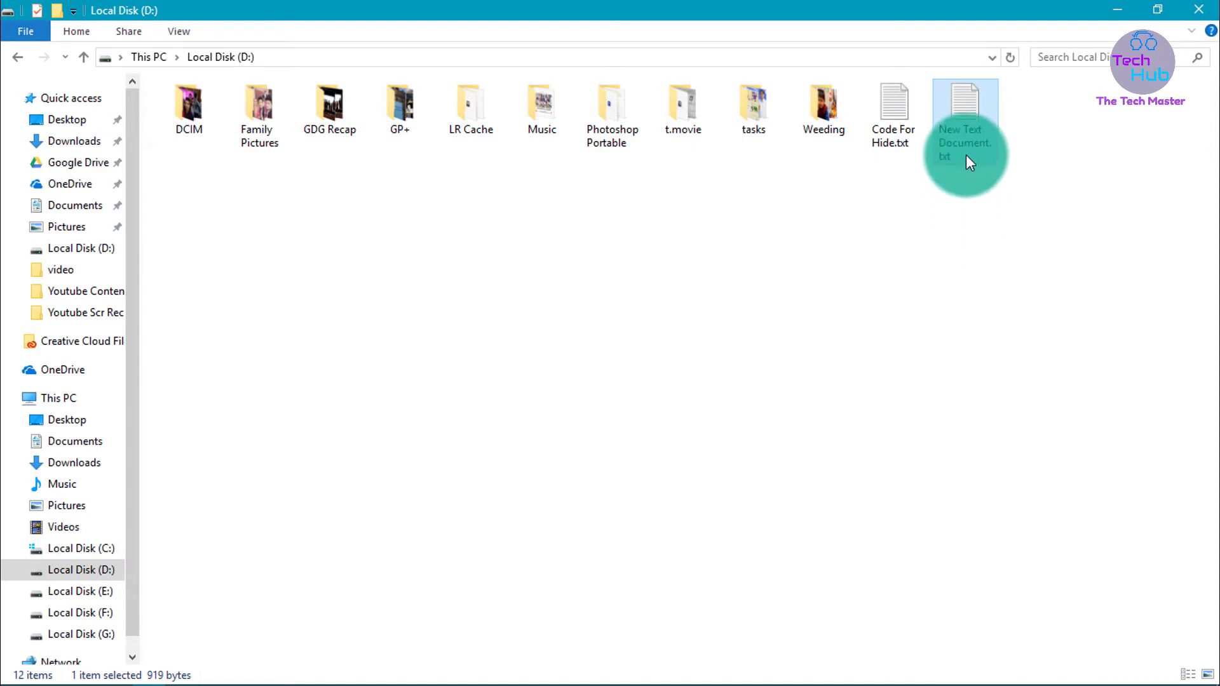
Rename New Text Document.txt to 'Tech Hub' and dismiss the low-battery warning
right_click(965, 136)
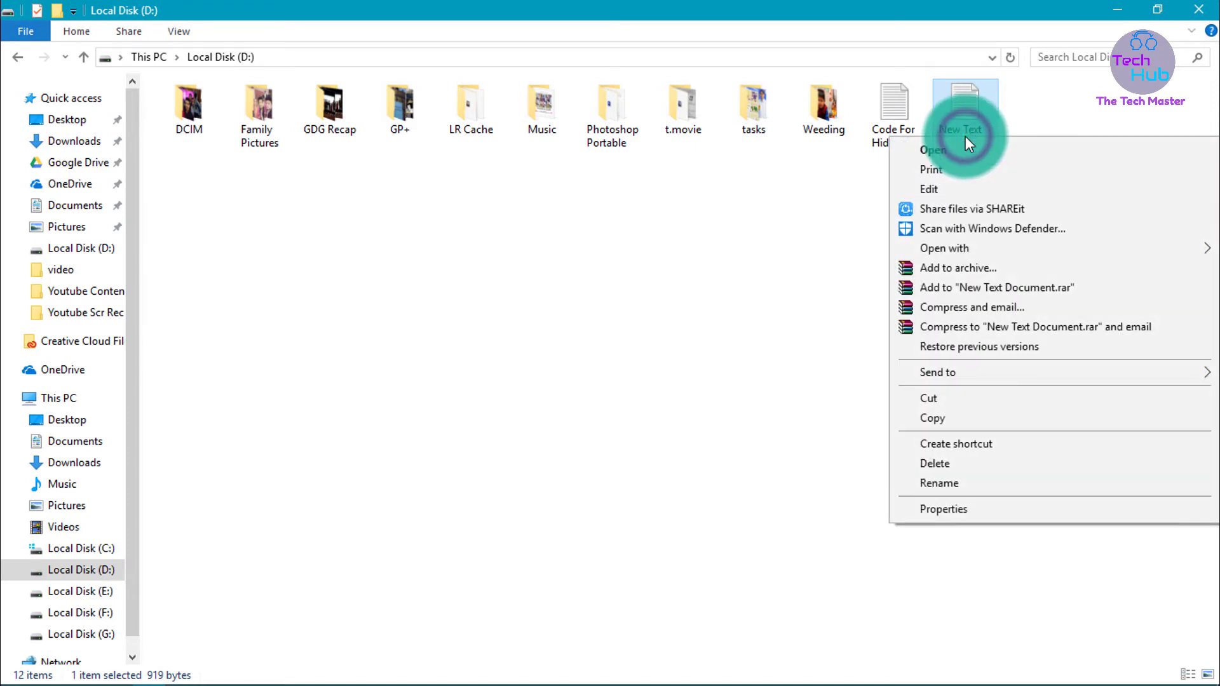
click(927, 481)
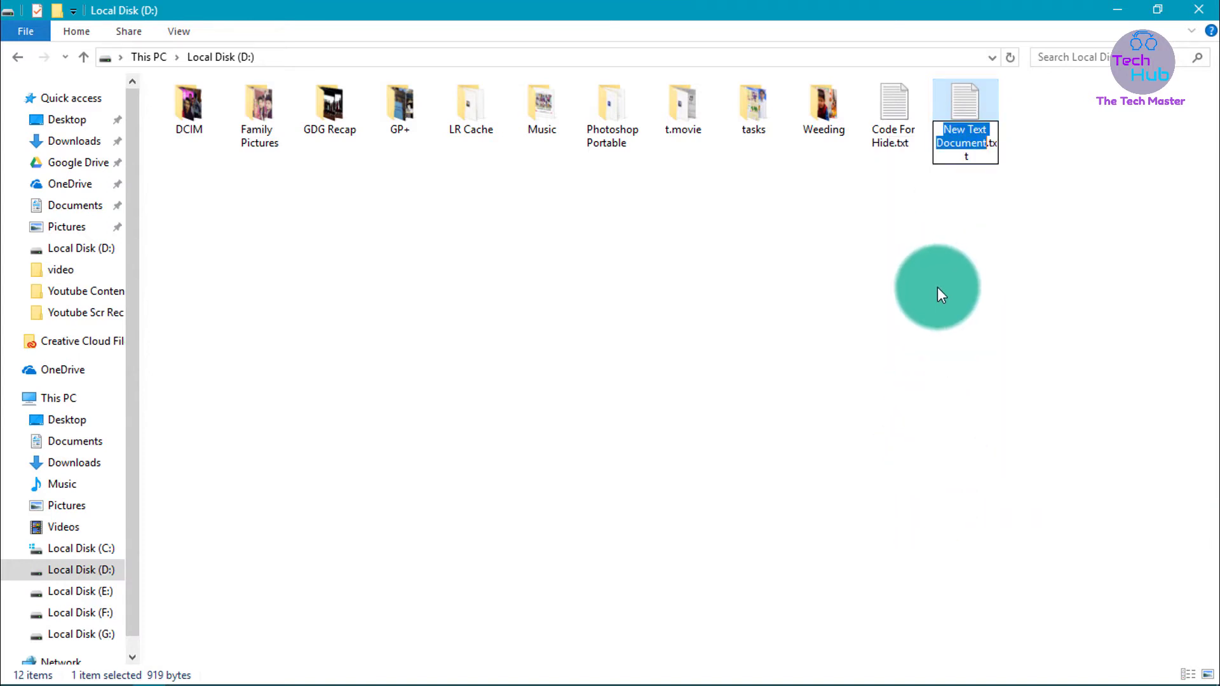
text(T)
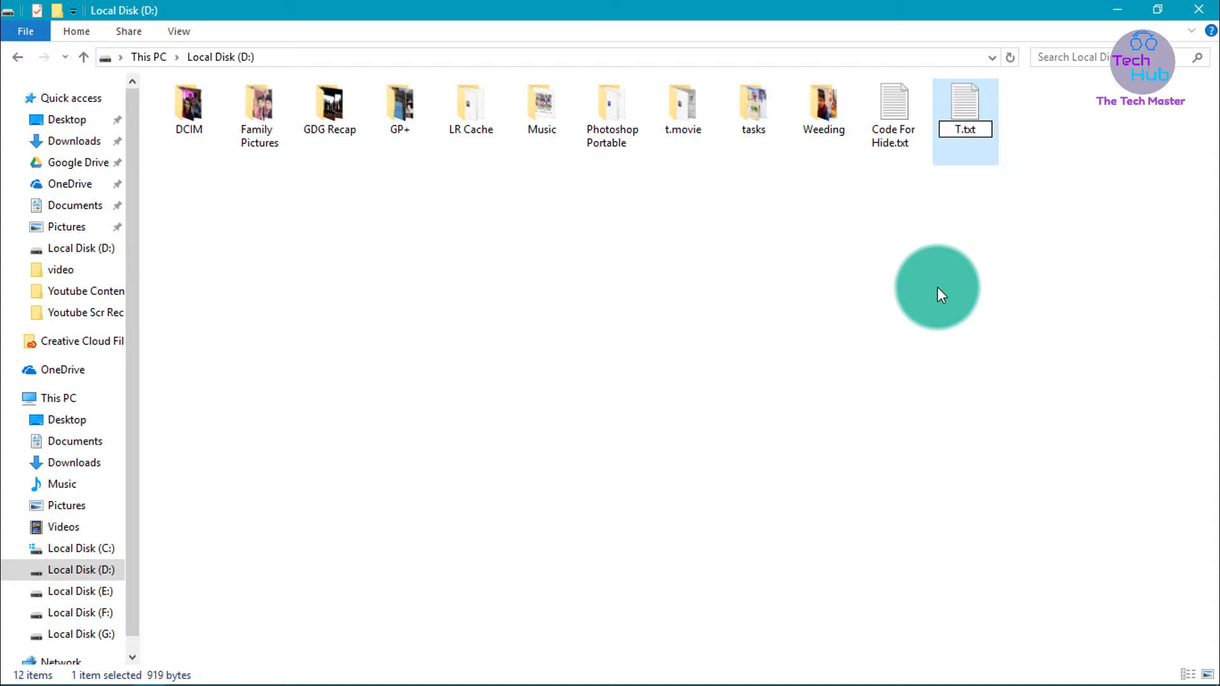
text(ech Hub)
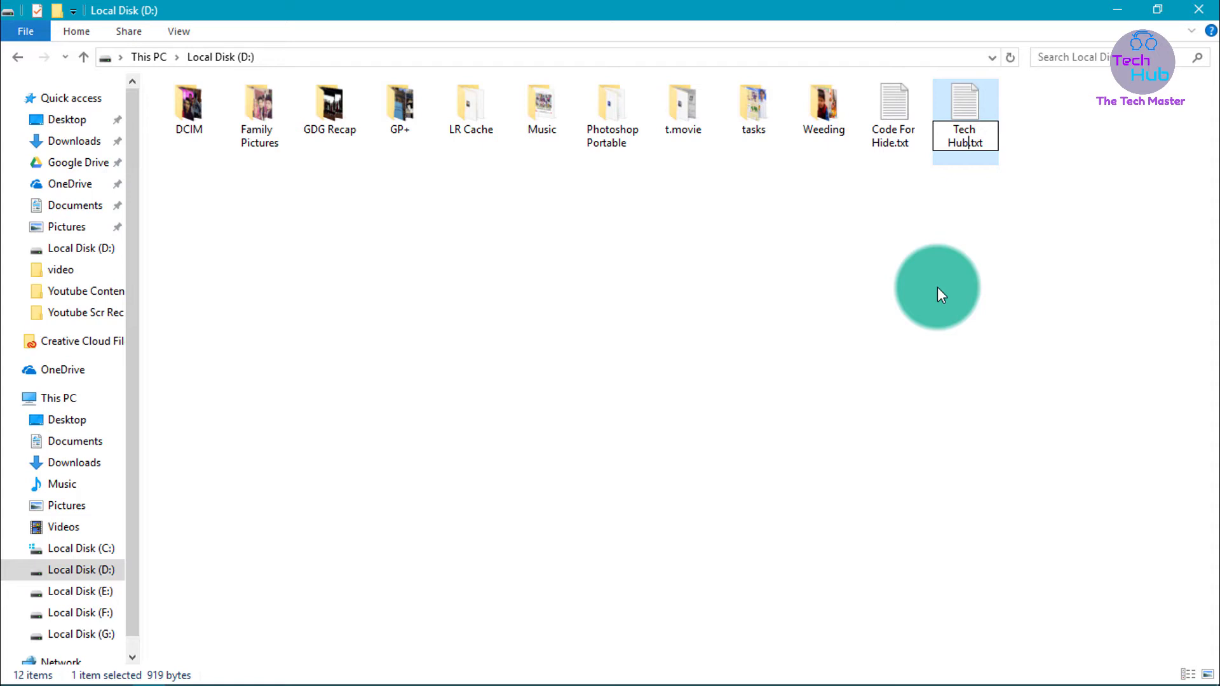
key(End)
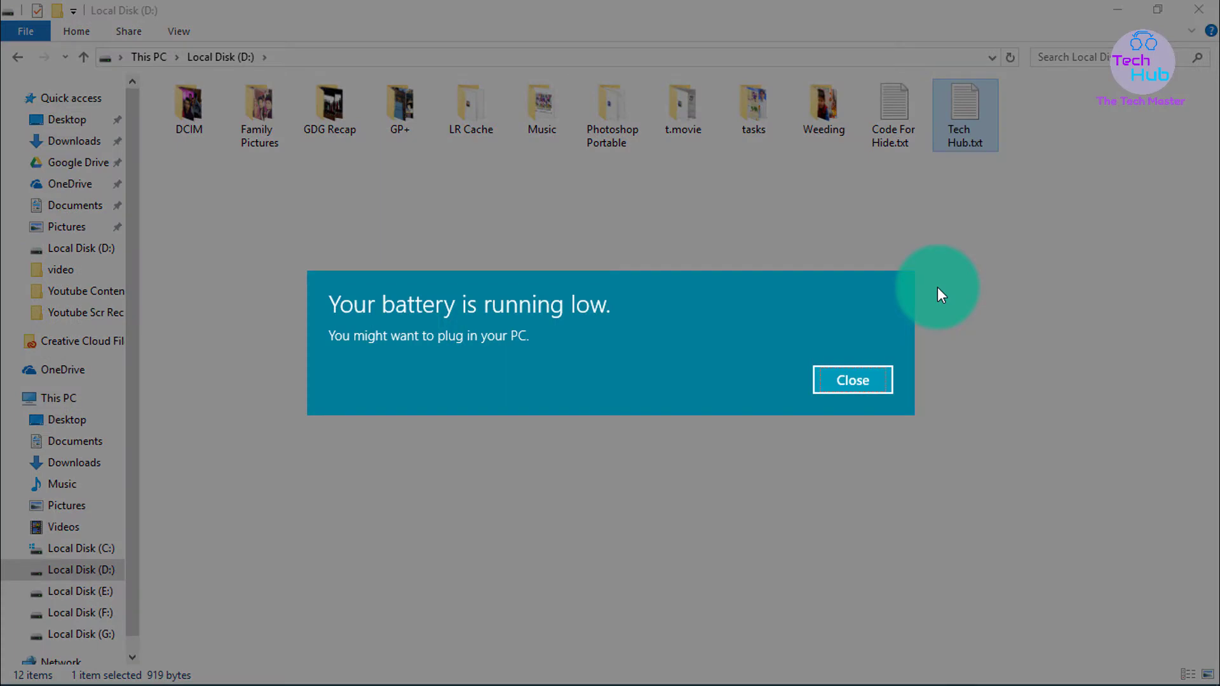
click(837, 376)
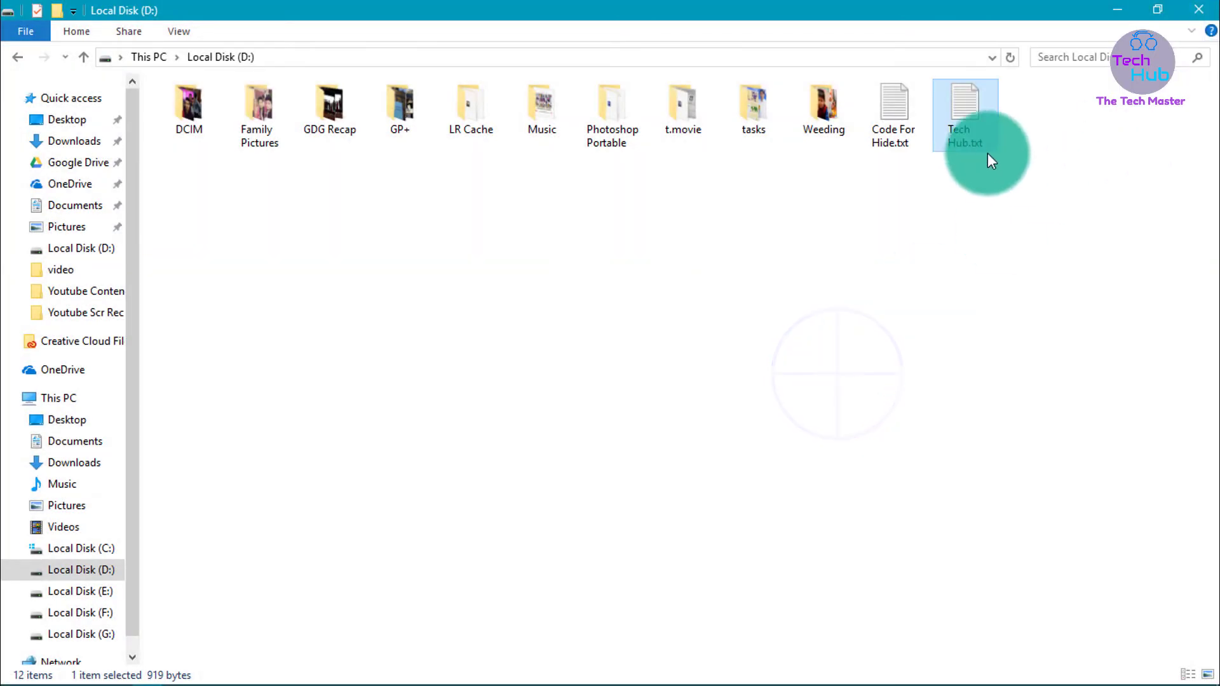
Change the file's extension from .txt to .bat and confirm the change
click(977, 138)
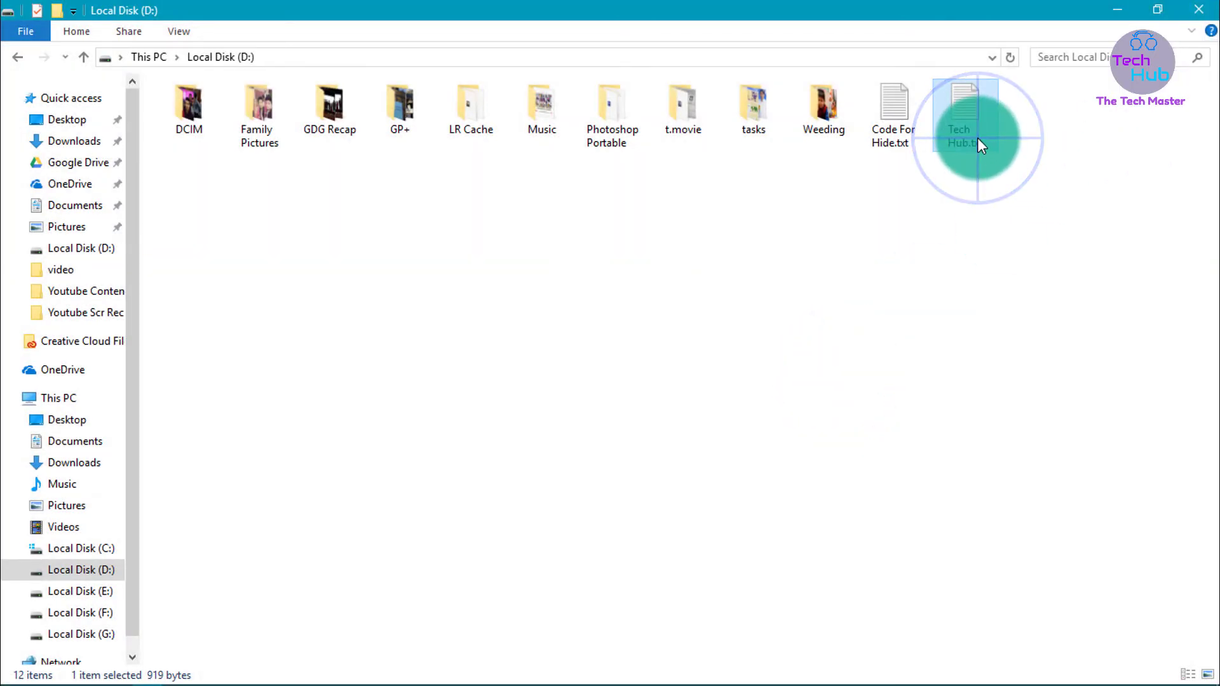
drag(977, 138, 990, 133)
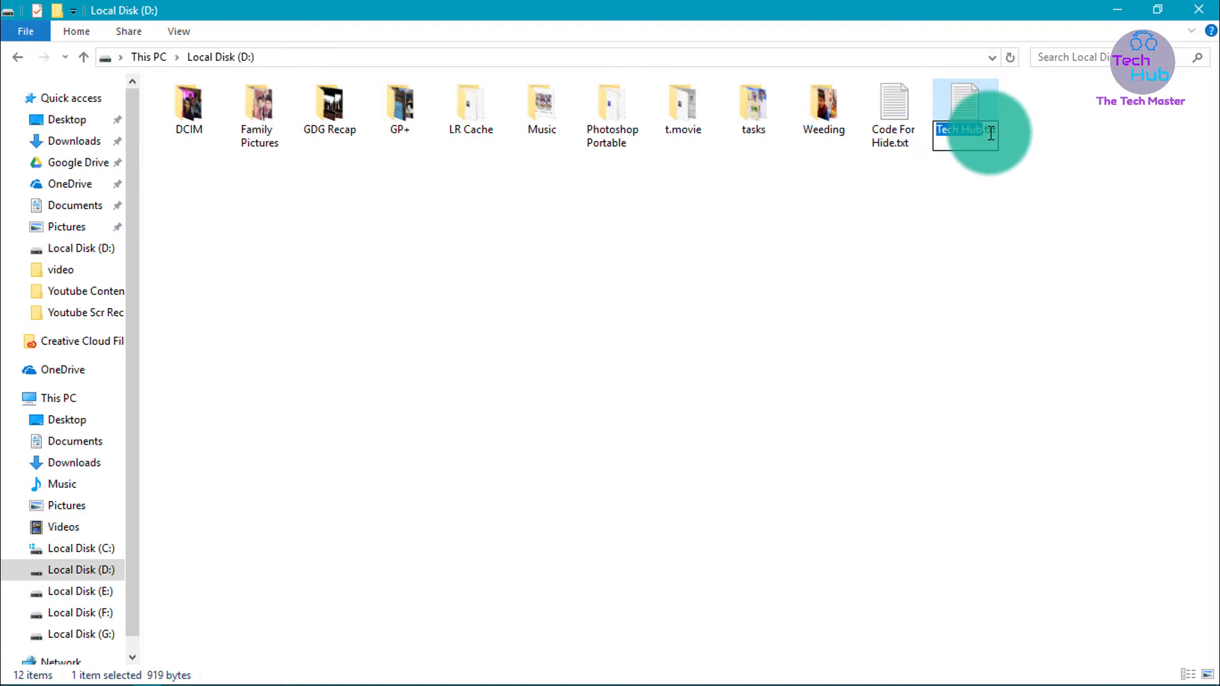
click(990, 133)
key(BackSpace)
key(BackSpace)
key(BackSpace)
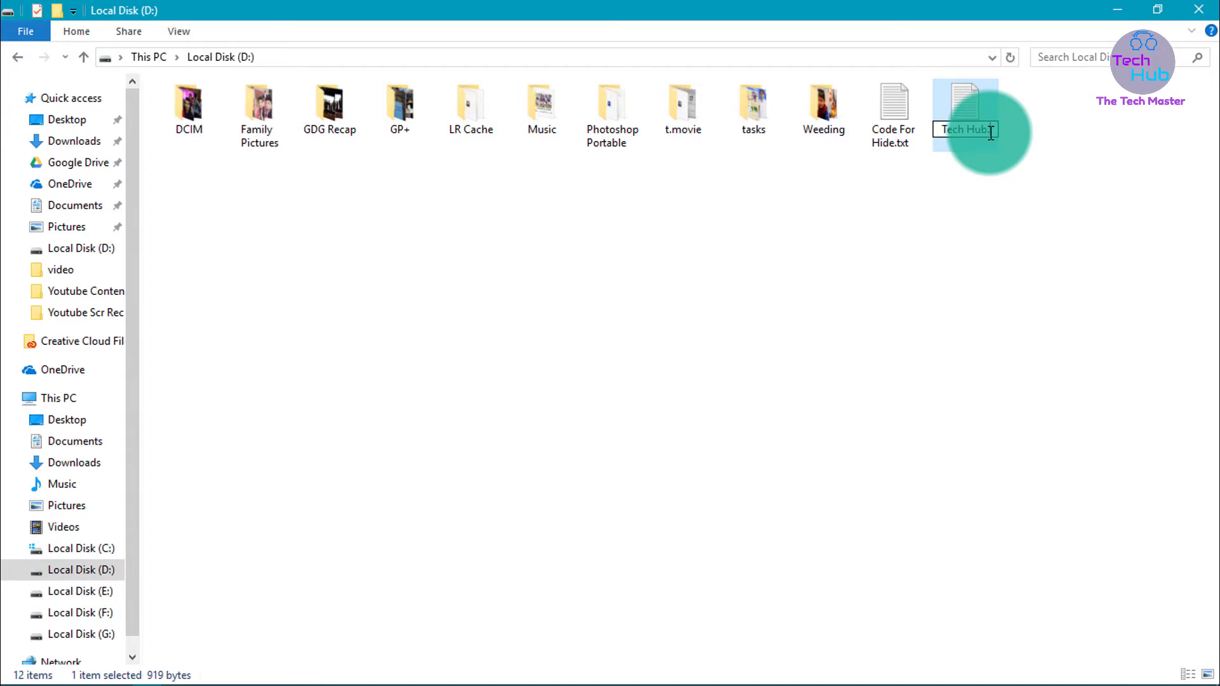
text(bat)
key(Return)
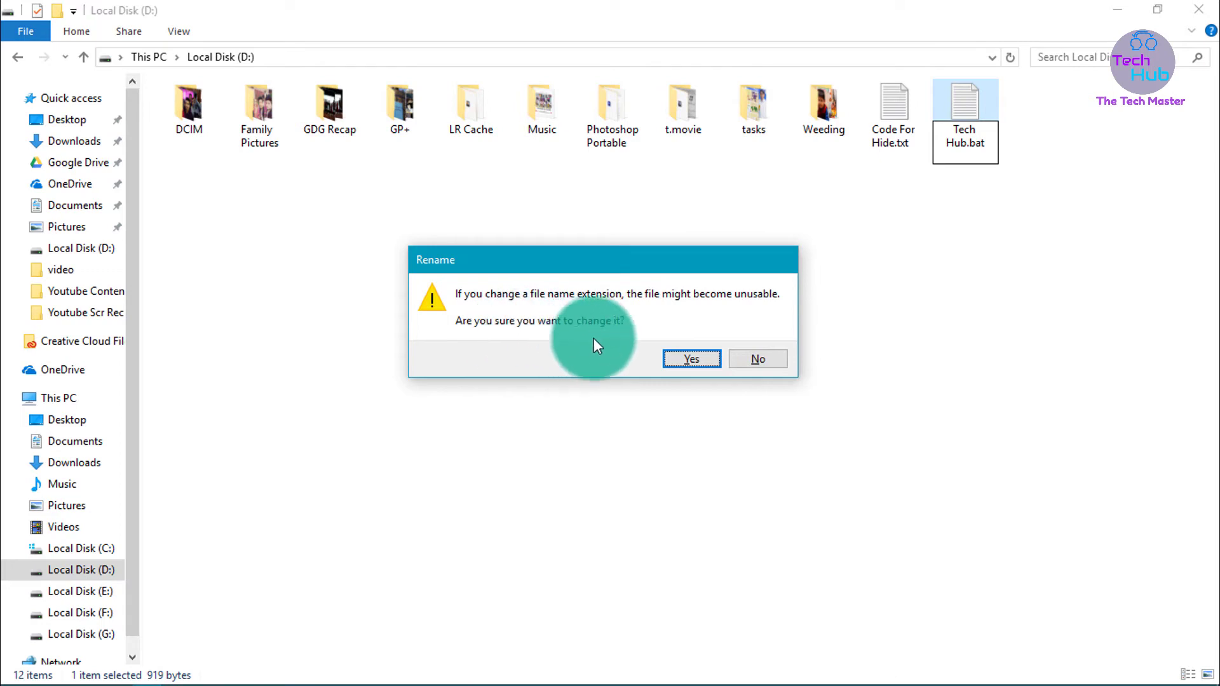
click(692, 359)
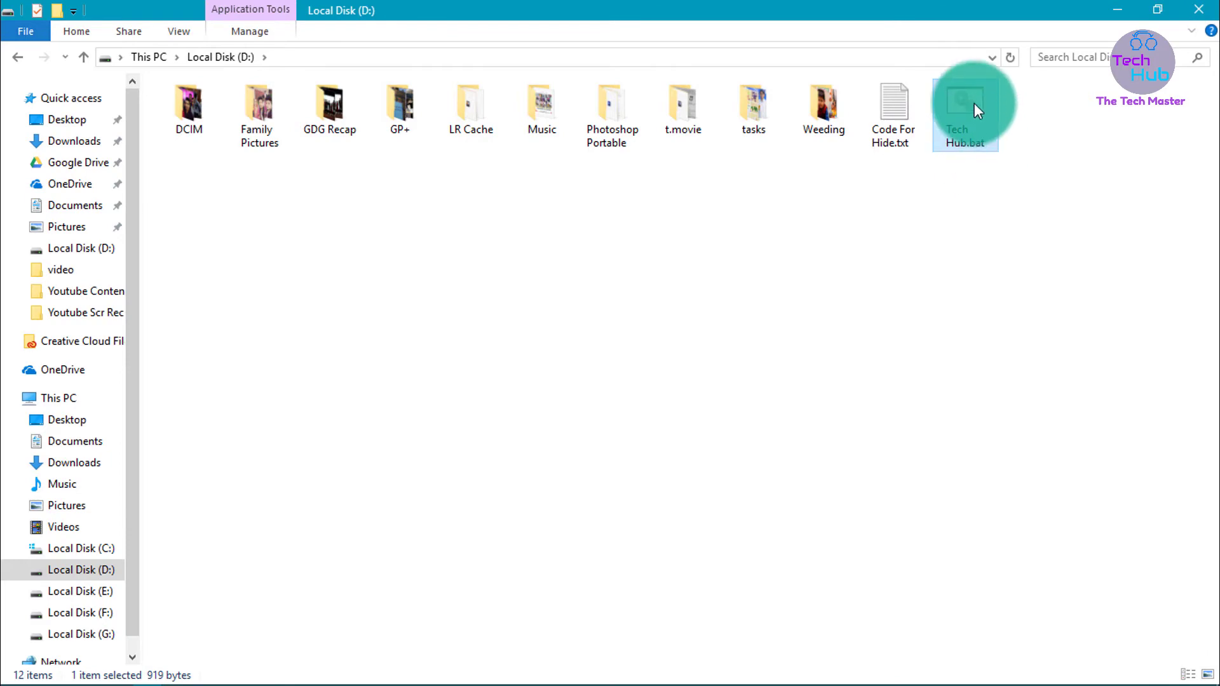
Run Tech Hub.bat to create Private, move Code For Hide.txt and GP+ into it, and verify
double_click(961, 127)
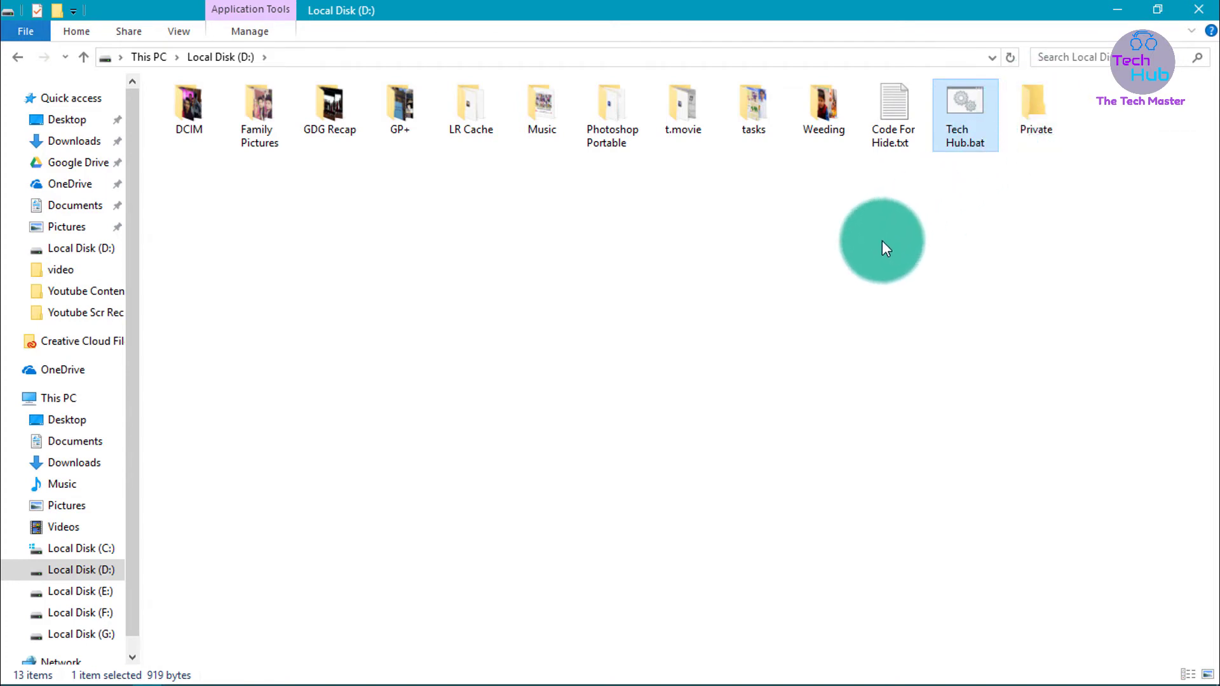
click(882, 241)
drag(895, 108, 1022, 111)
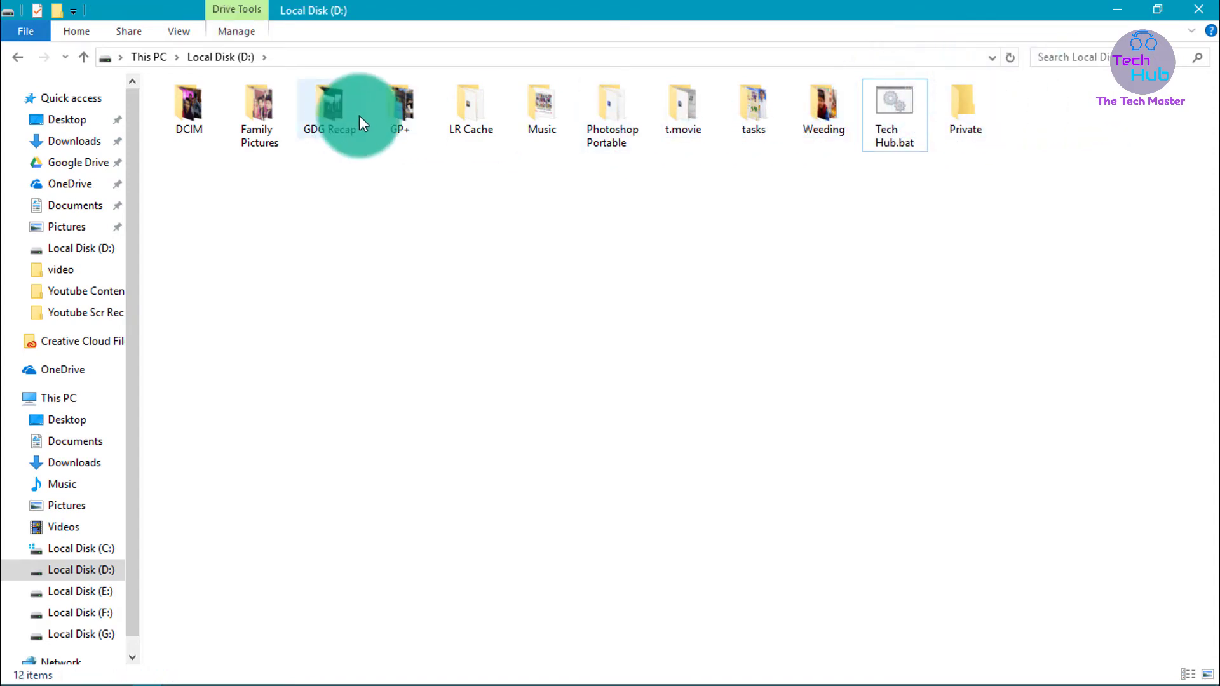
drag(389, 116, 936, 111)
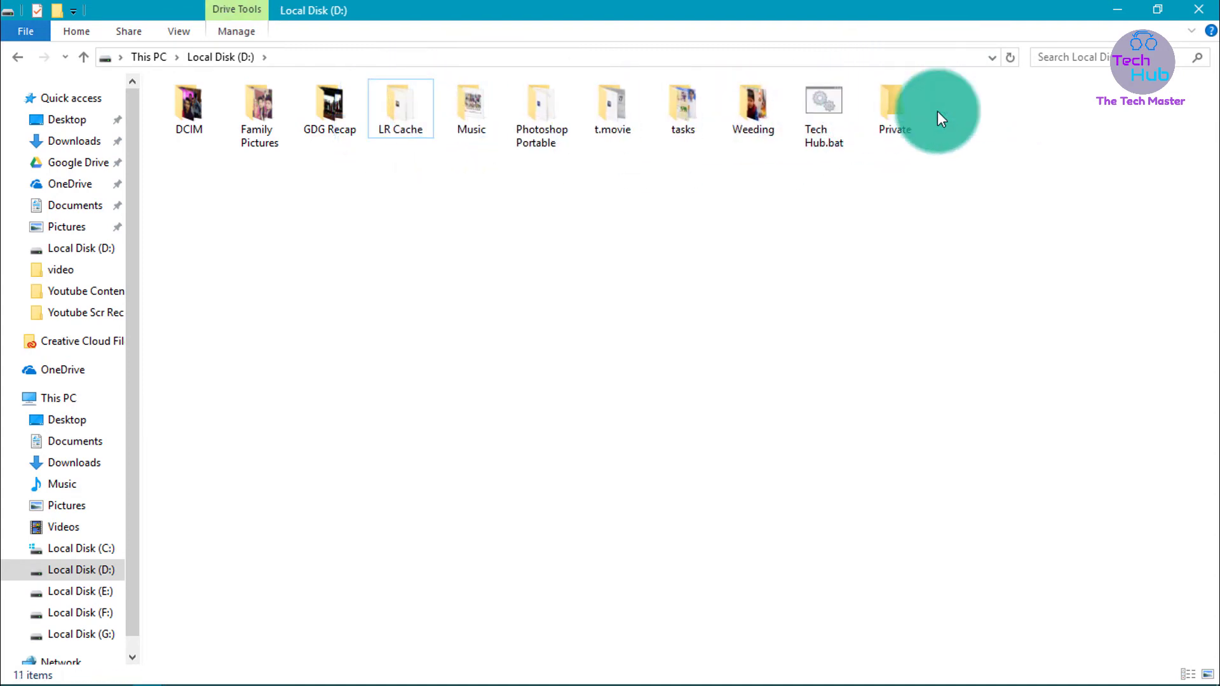
double_click(893, 105)
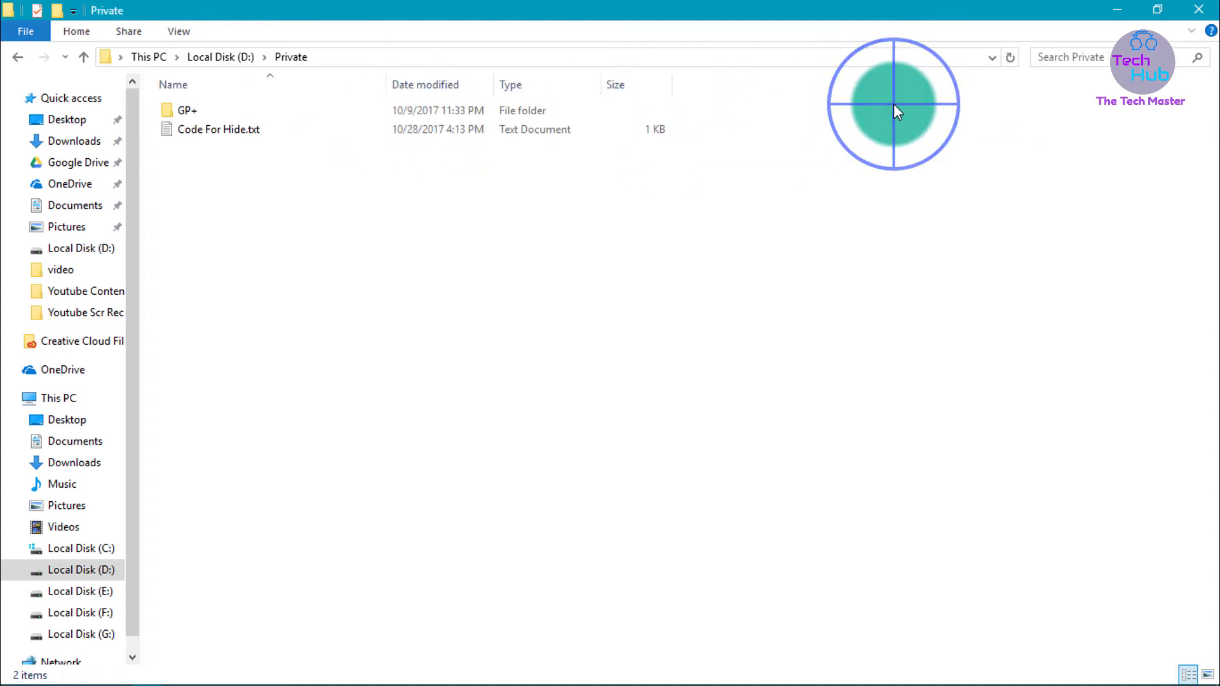
click(505, 191)
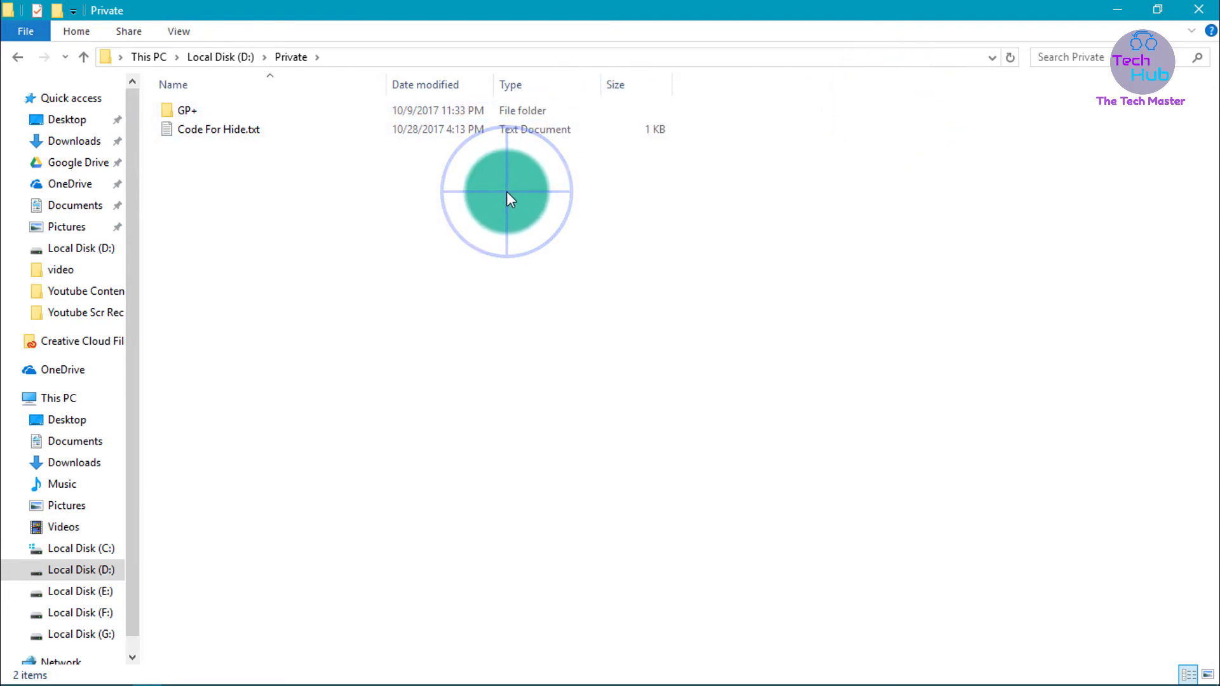
key(alt+Left)
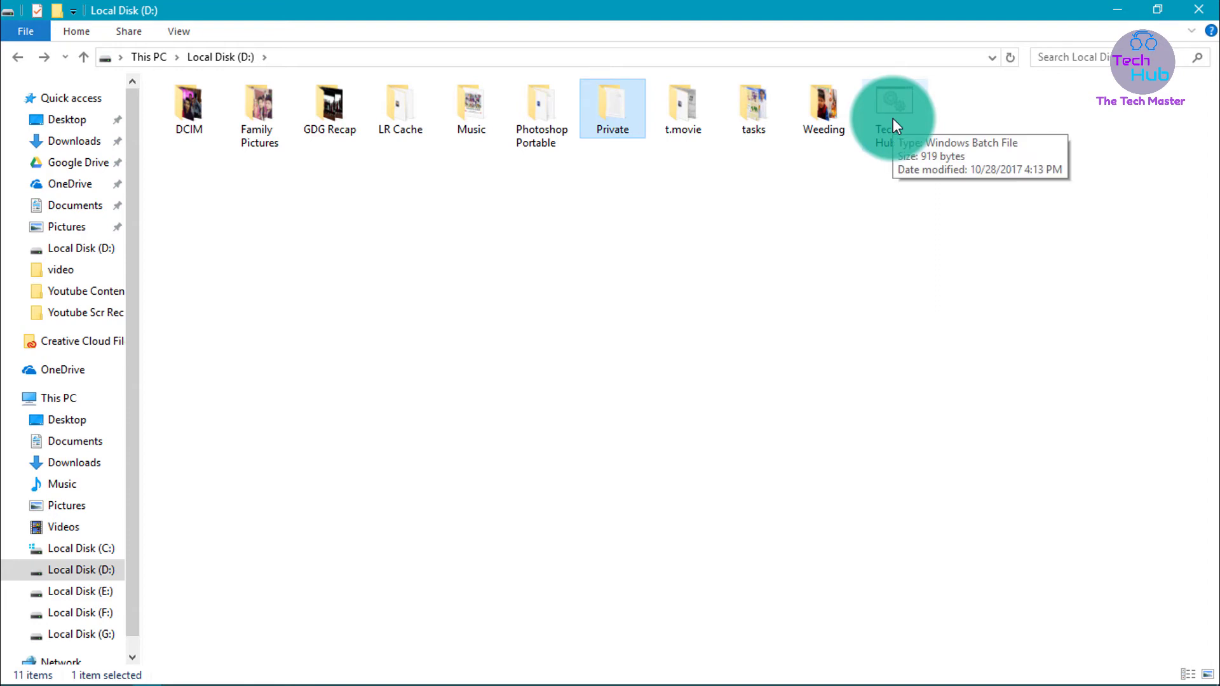
Run Tech Hub.bat and answer 'y' to lock the Private folder
double_click(894, 118)
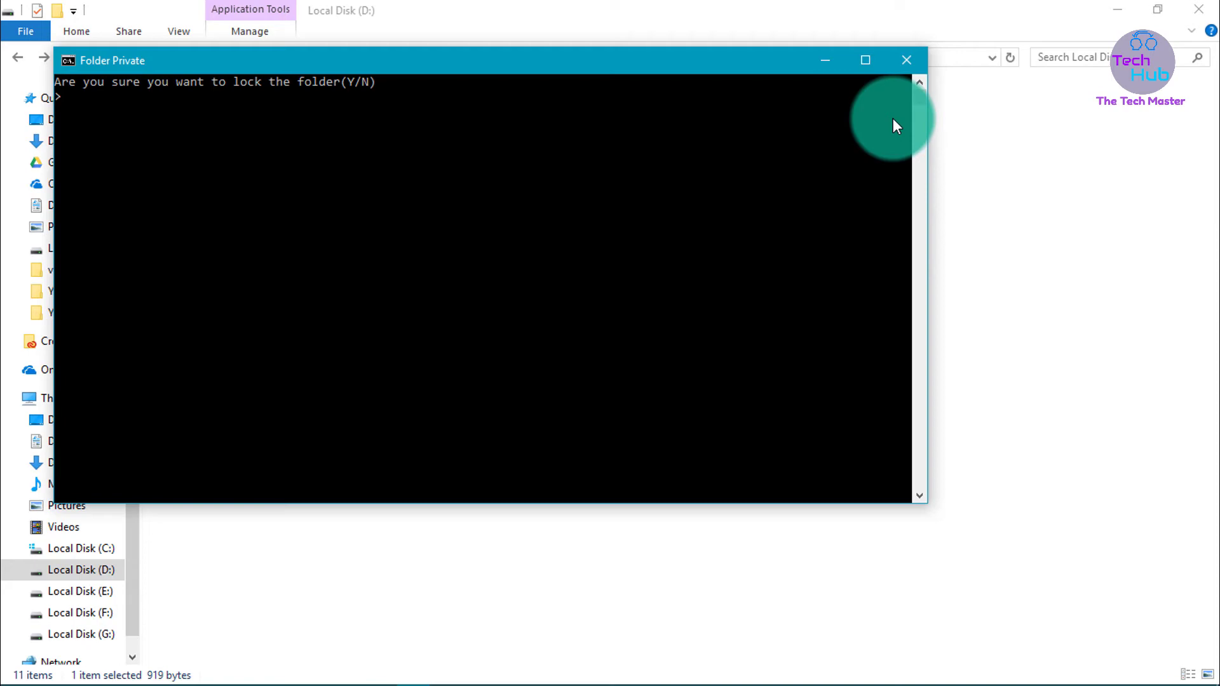
text(y)
key(Return)
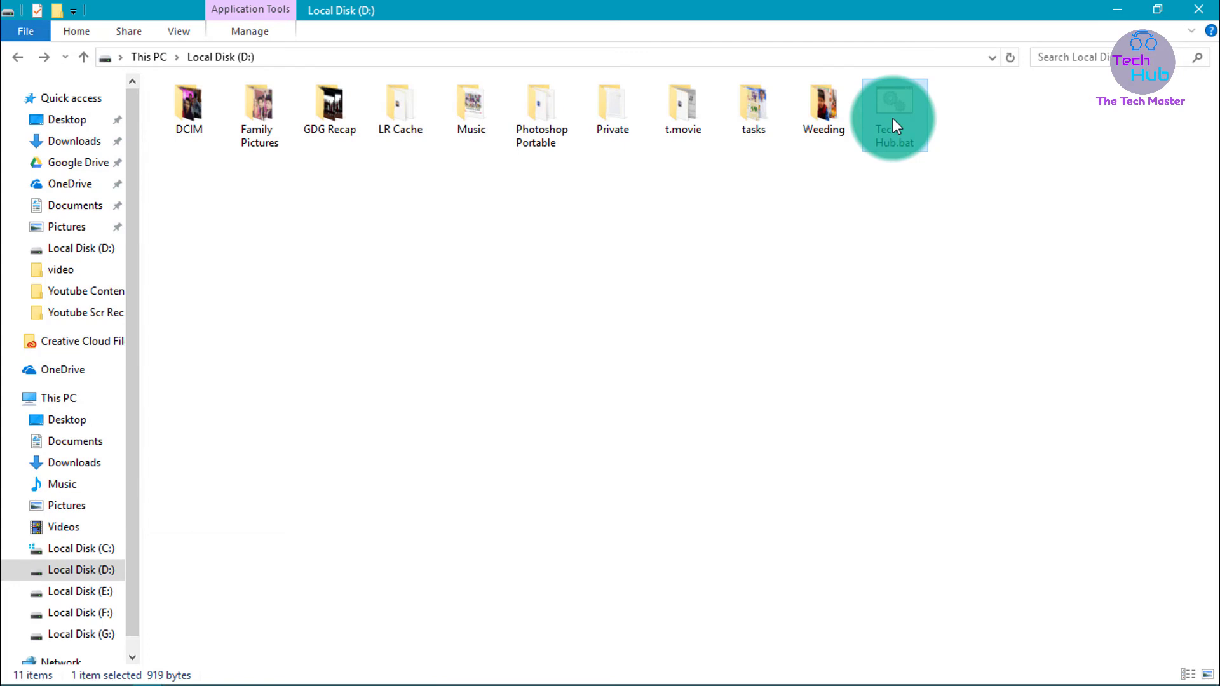
Refresh the Local Disk (D:) listing and toggle Hidden items off in the View menu
right_click(824, 228)
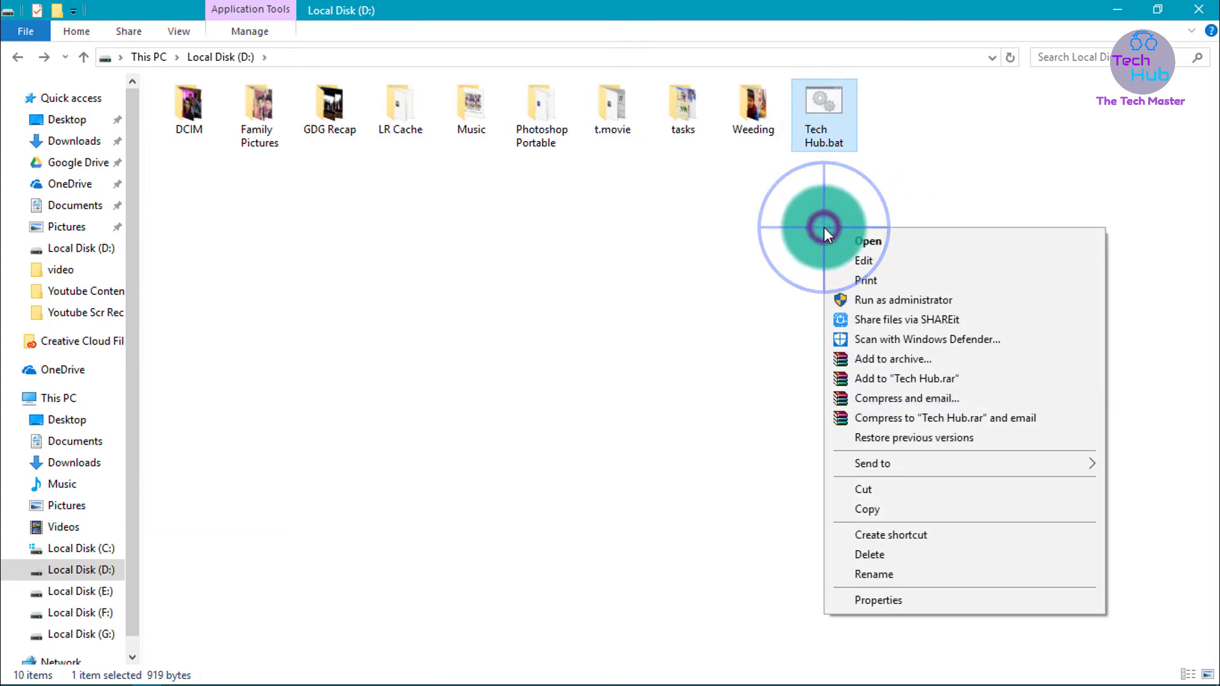
click(726, 238)
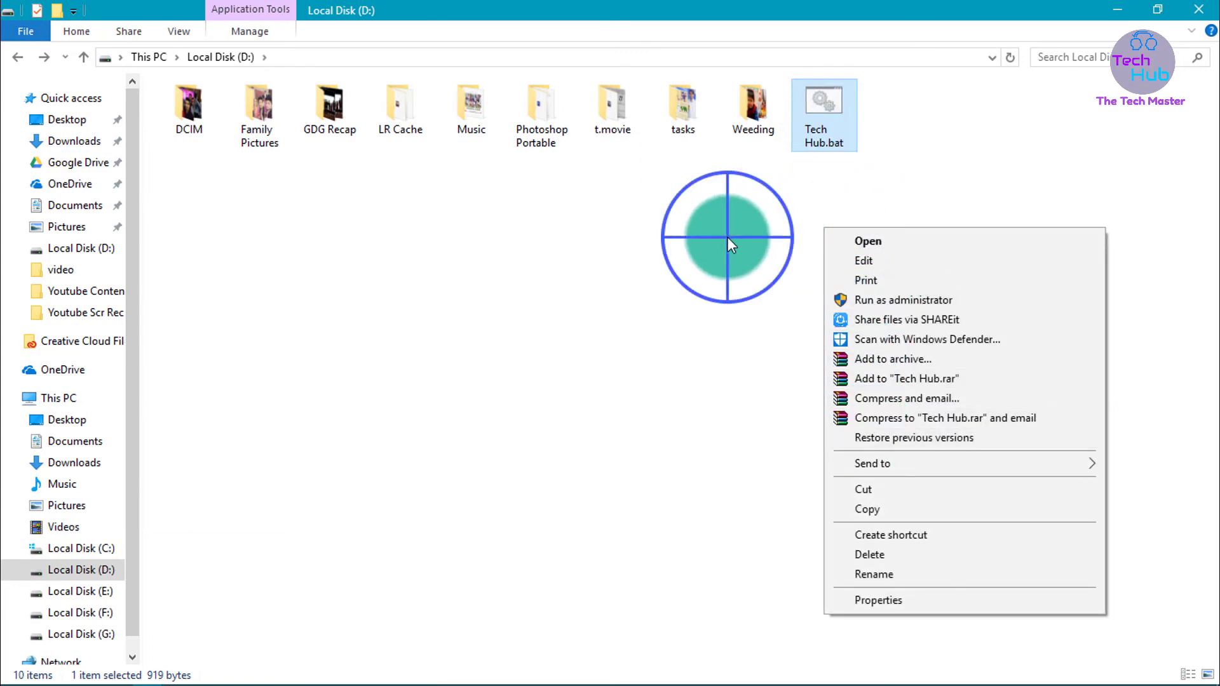
right_click(726, 237)
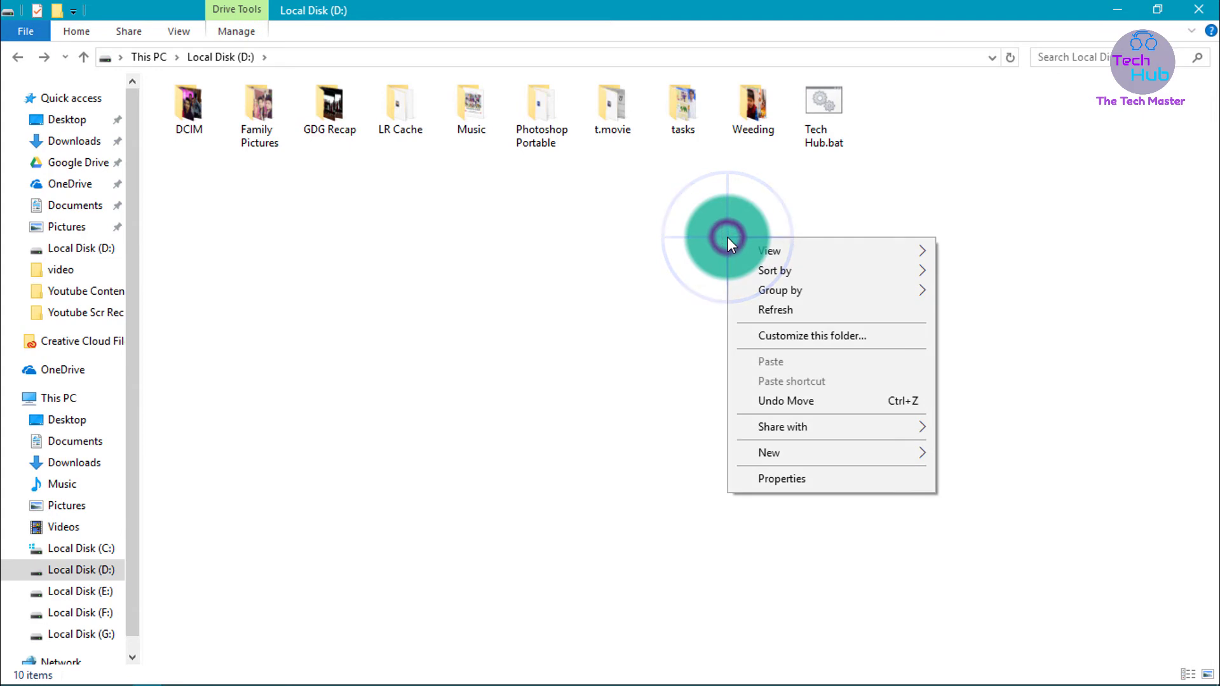
click(785, 316)
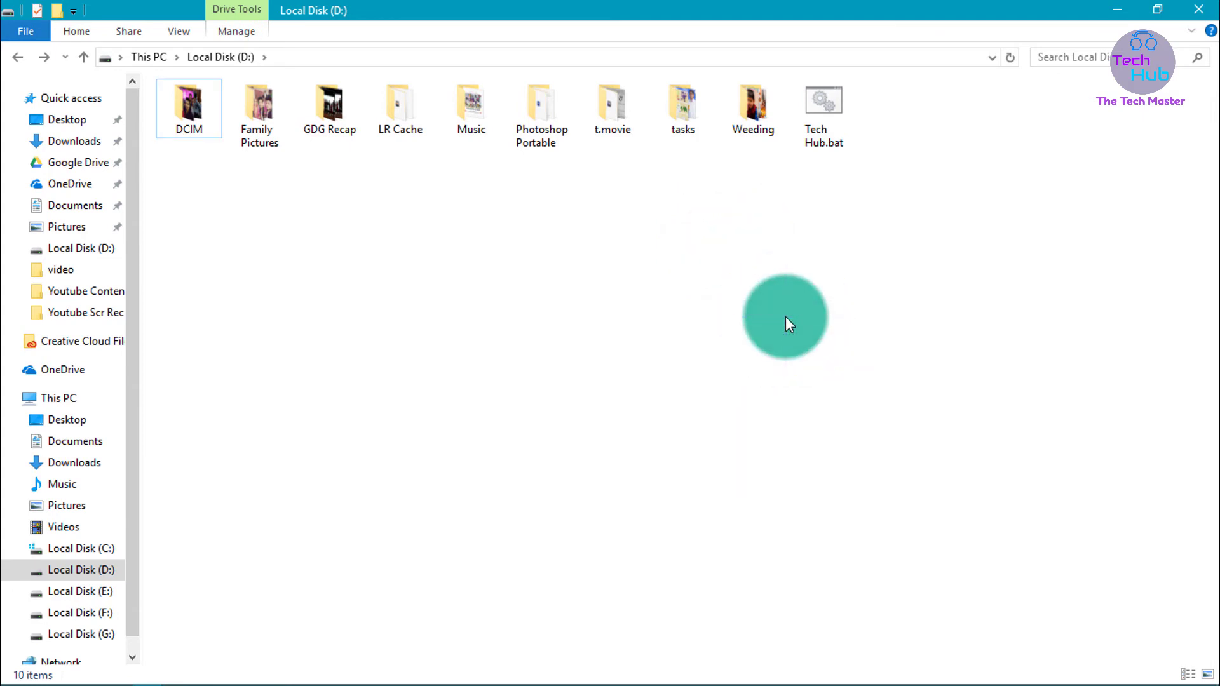
click(177, 33)
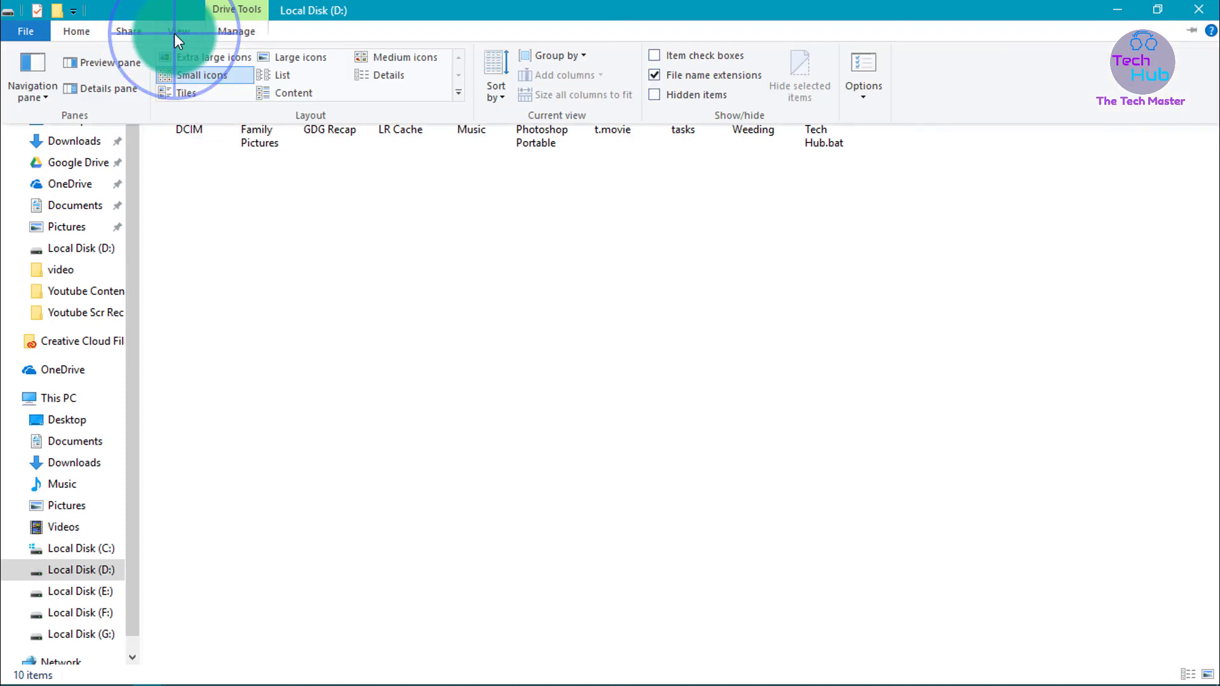
click(652, 95)
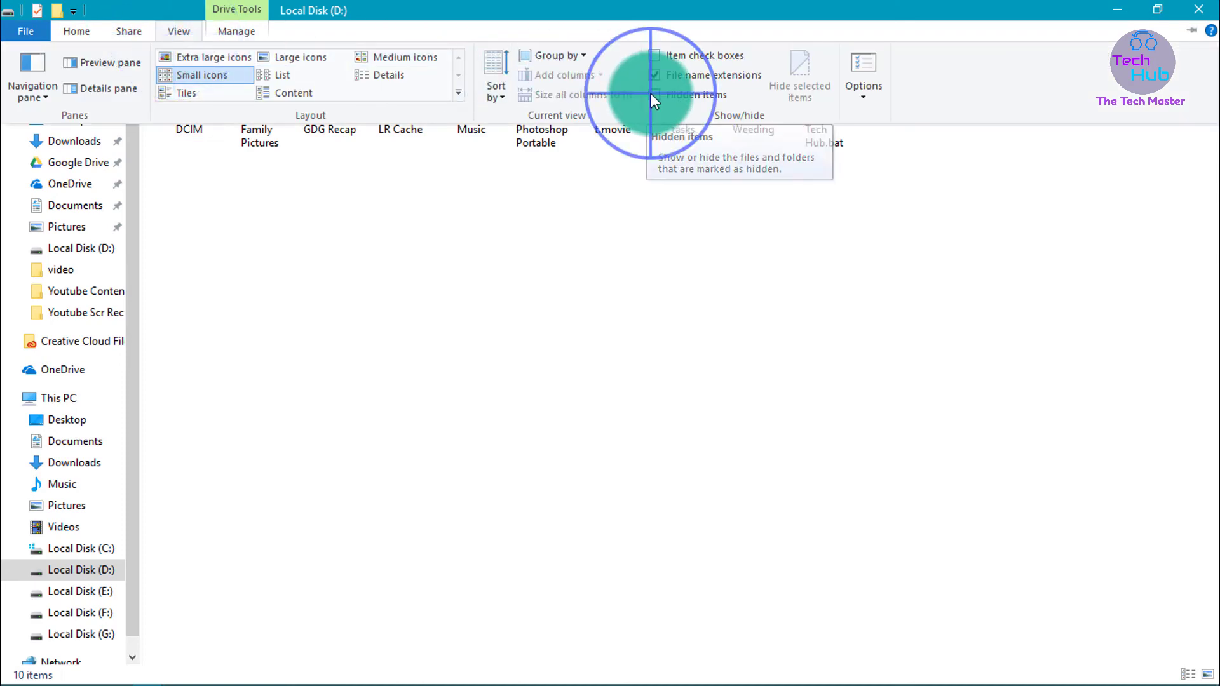
click(653, 220)
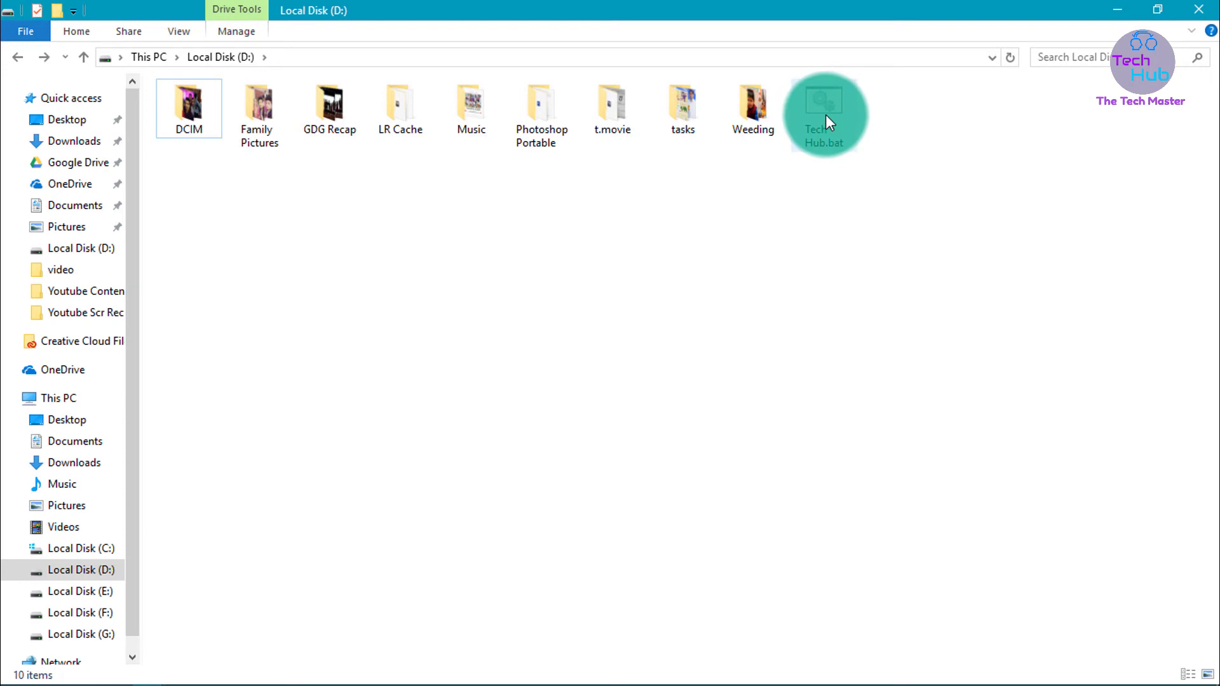
Run Tech Hub.bat, enter the password to unlock Private, and confirm GP+ and Code For Hide.txt remain
mouse_move(825, 115)
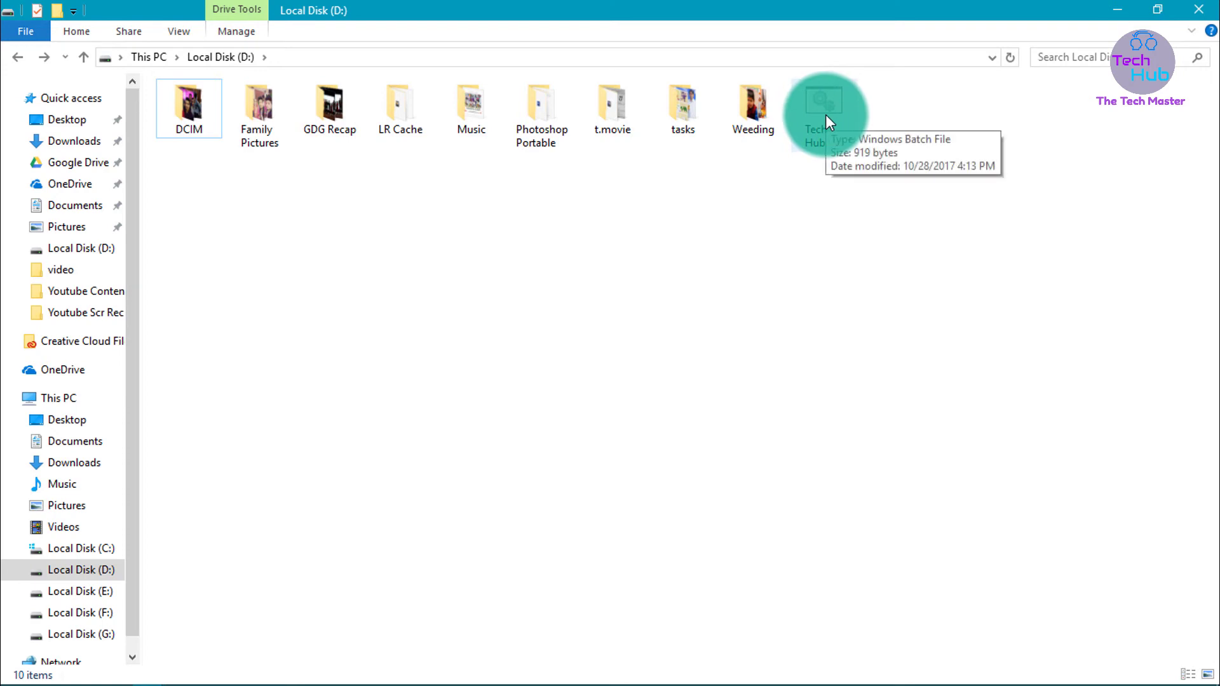
double_click(825, 115)
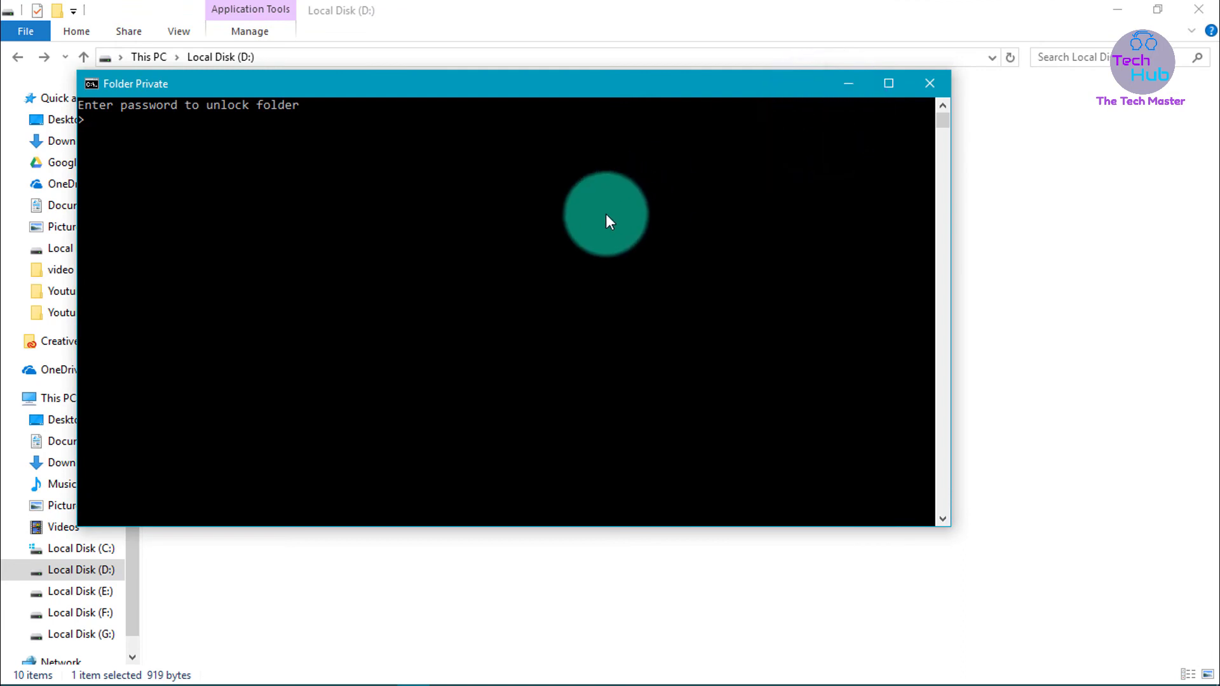
text(123456)
key(Return)
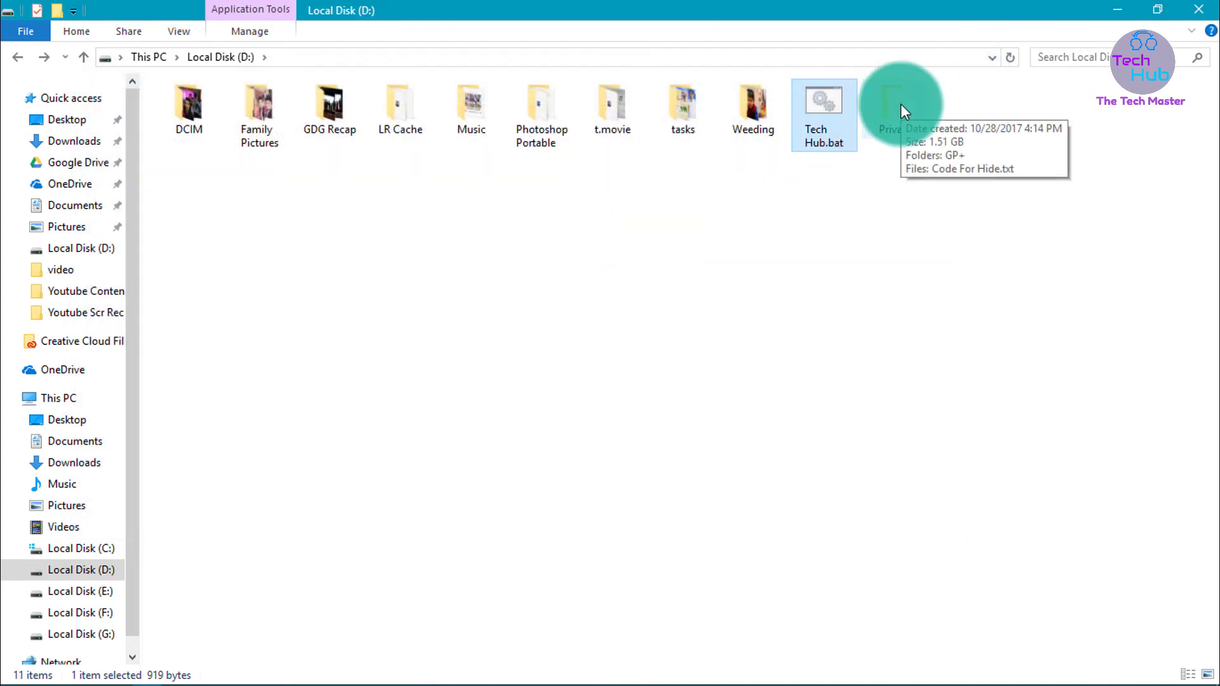
double_click(900, 105)
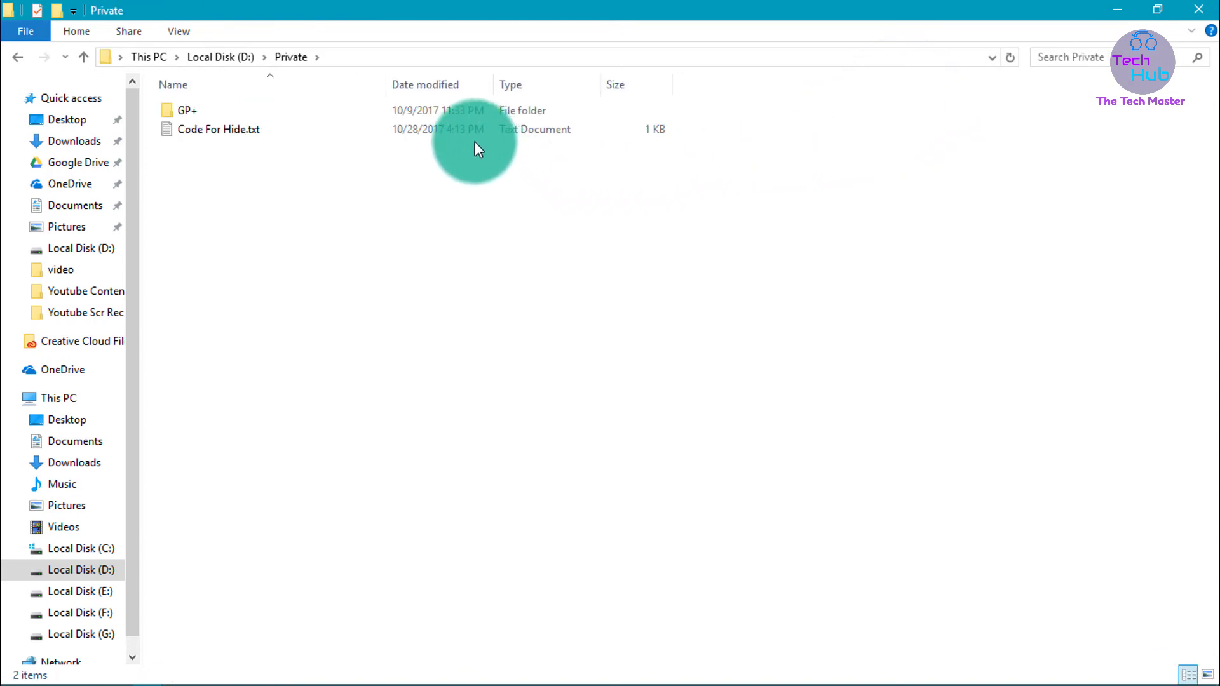
click(376, 202)
key(alt+Up)
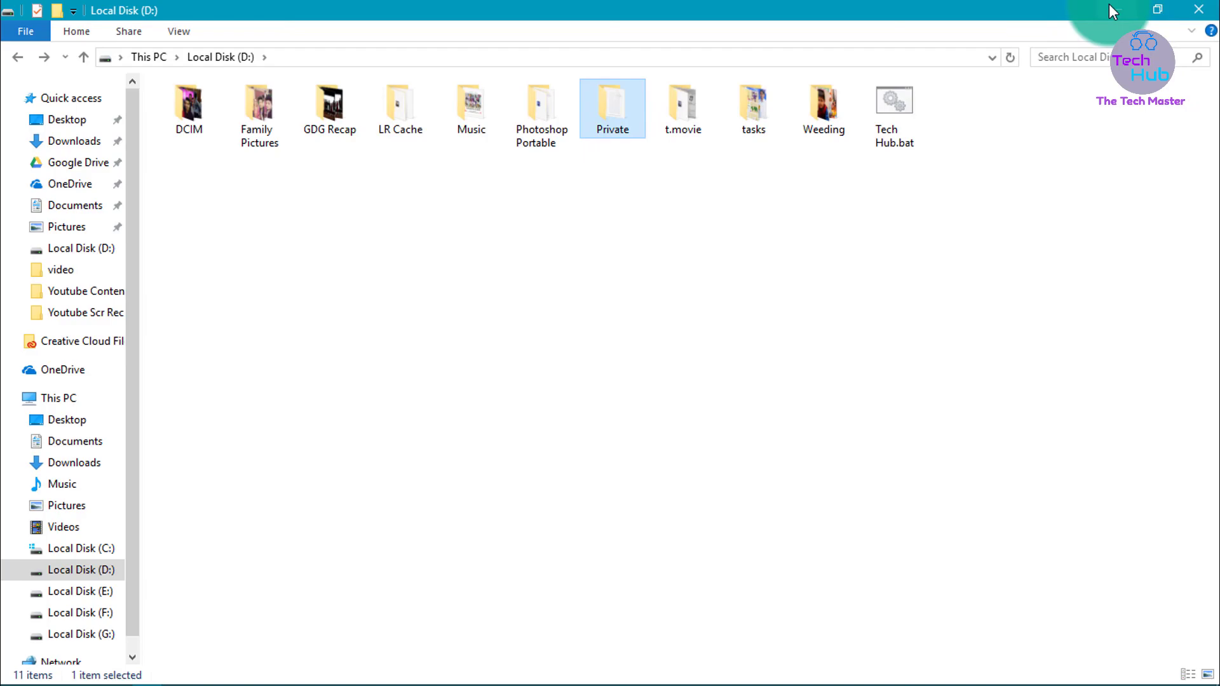
Minimize File Explorer to reveal the desktop
click(1112, 11)
click(658, 321)
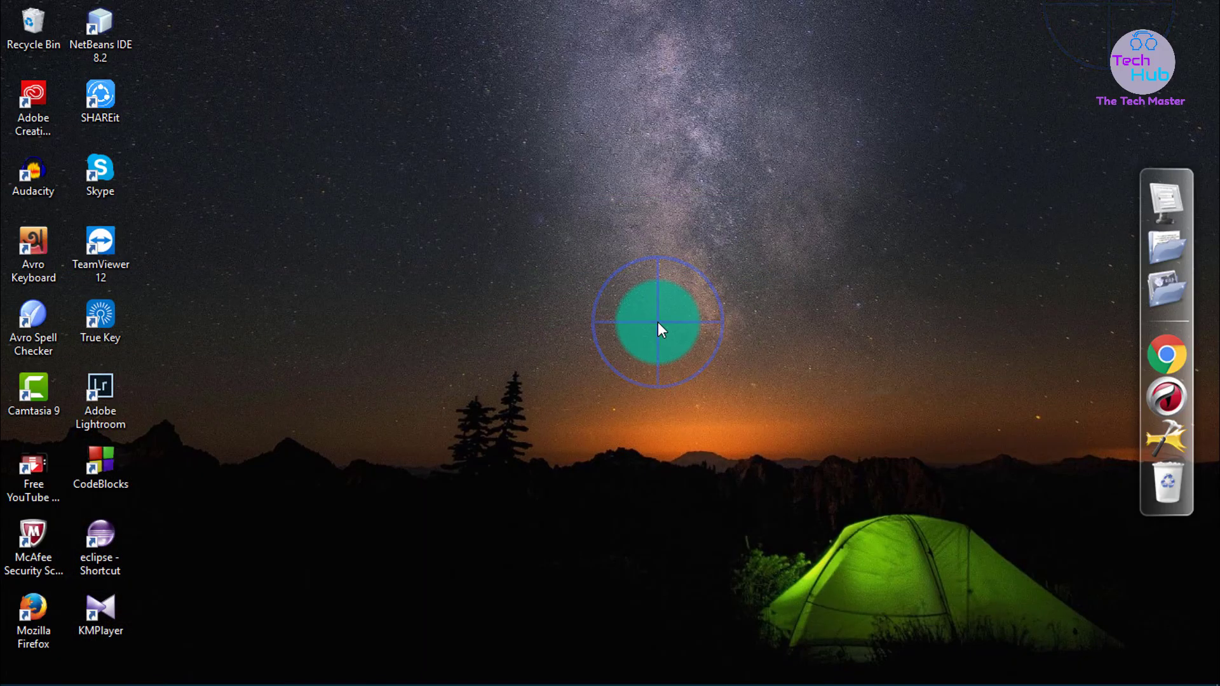